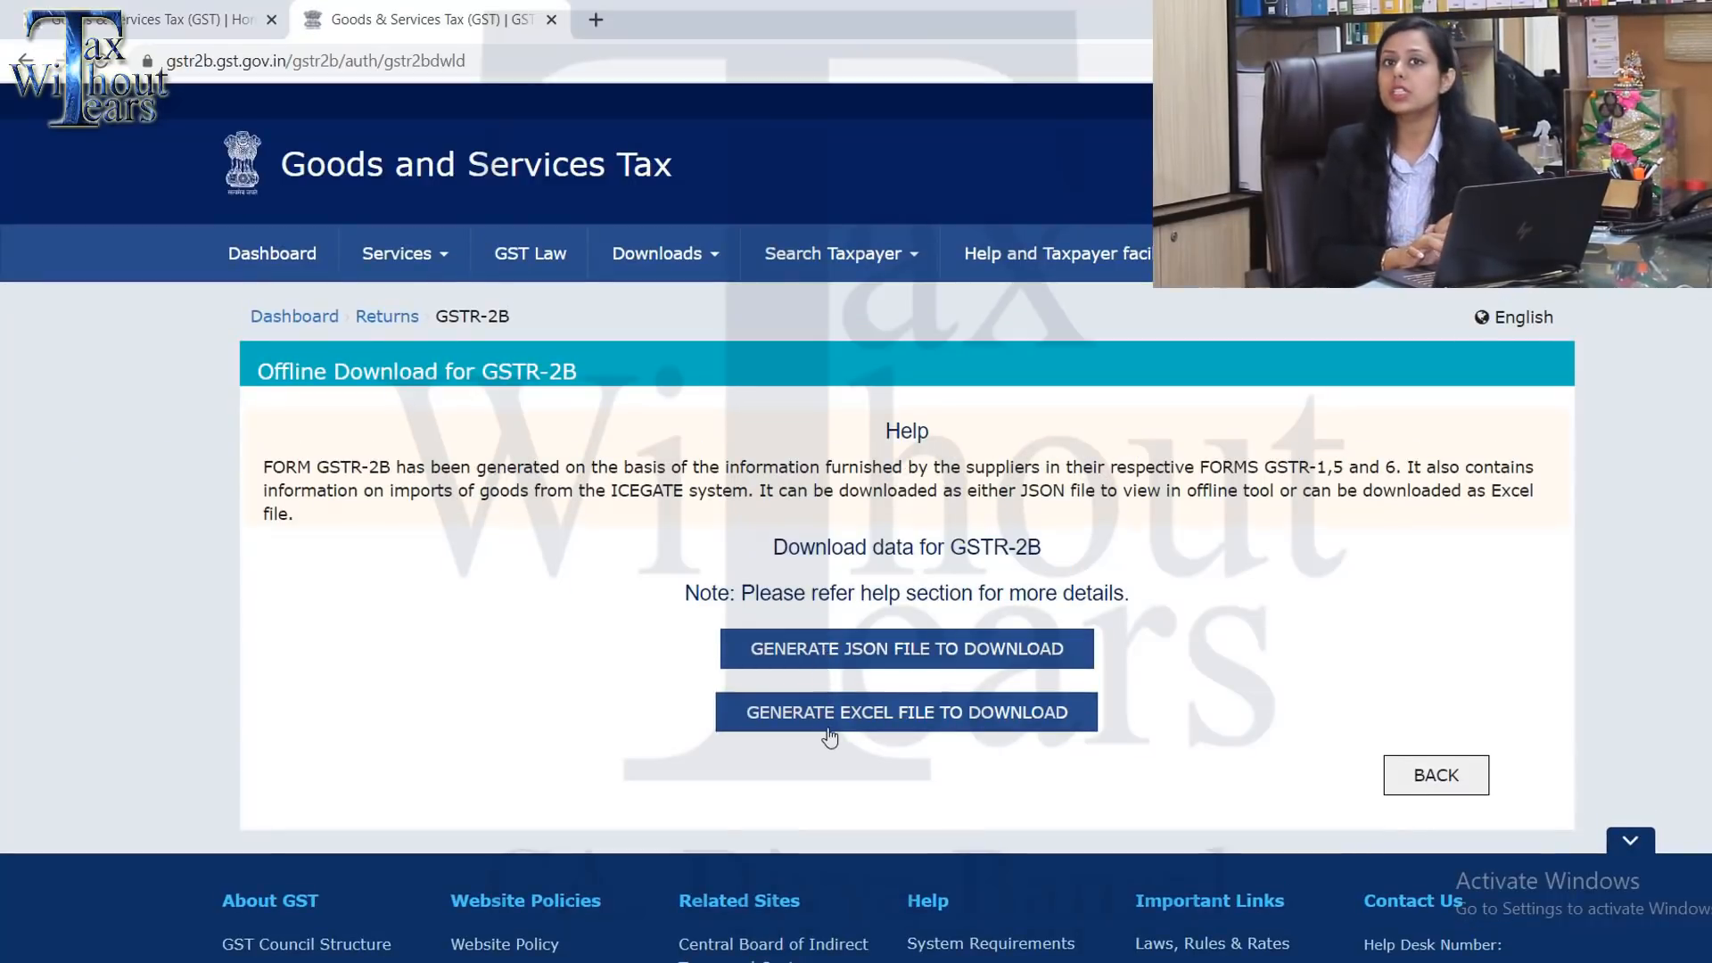
Step: Try to generate the GSTR-2B JSON file for download, cancelling the save
{"action": "left_click", "coordinate": [864, 658]}
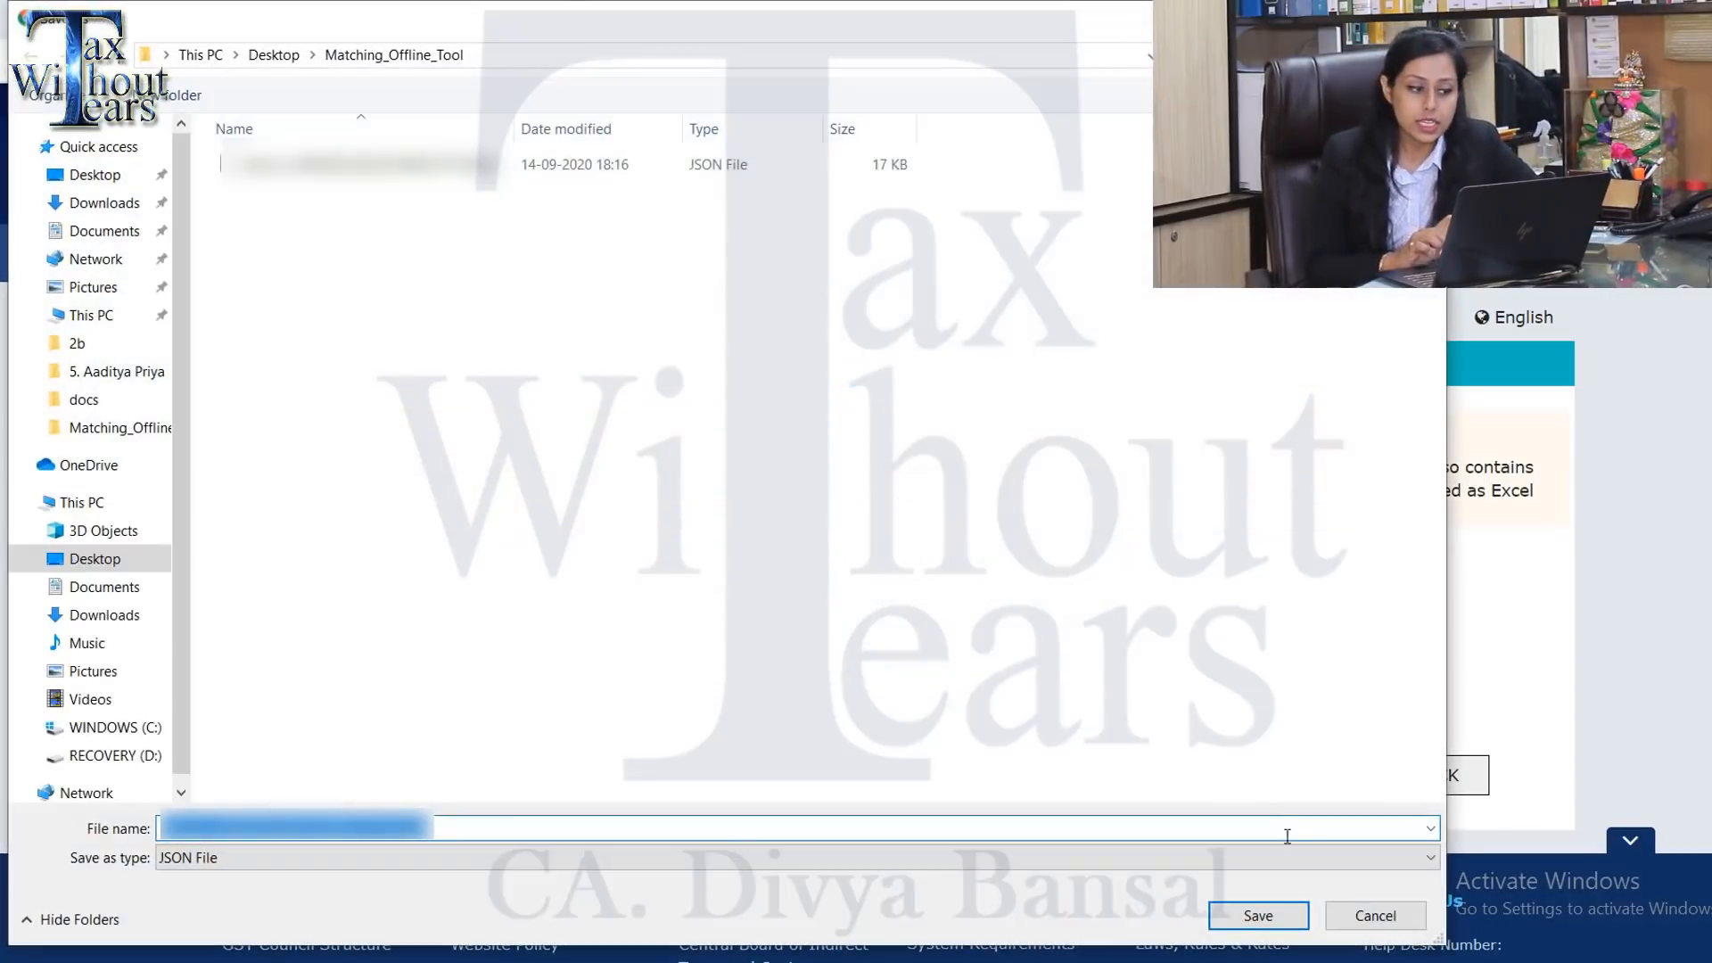
{"action": "left_click", "coordinate": [1373, 916]}
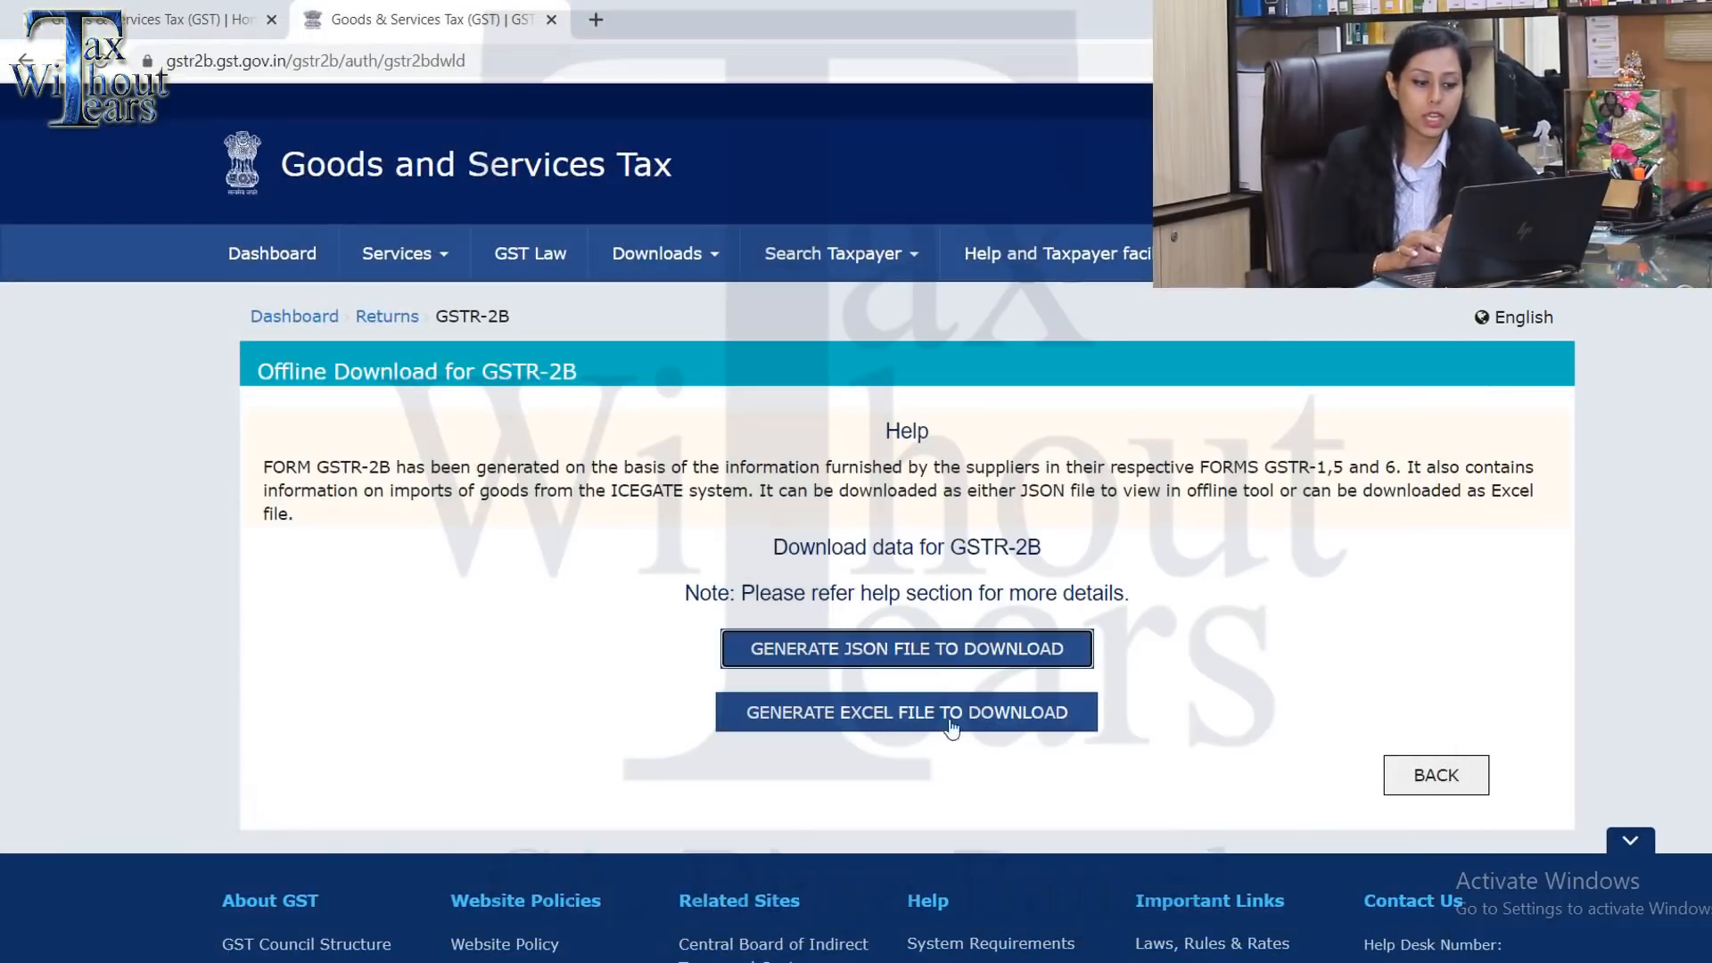
Step: Close the GSTR-2B download page and open the Matching Offline Tool page on the GST portal to read its instructions
{"action": "key", "text": "ctrl+w"}
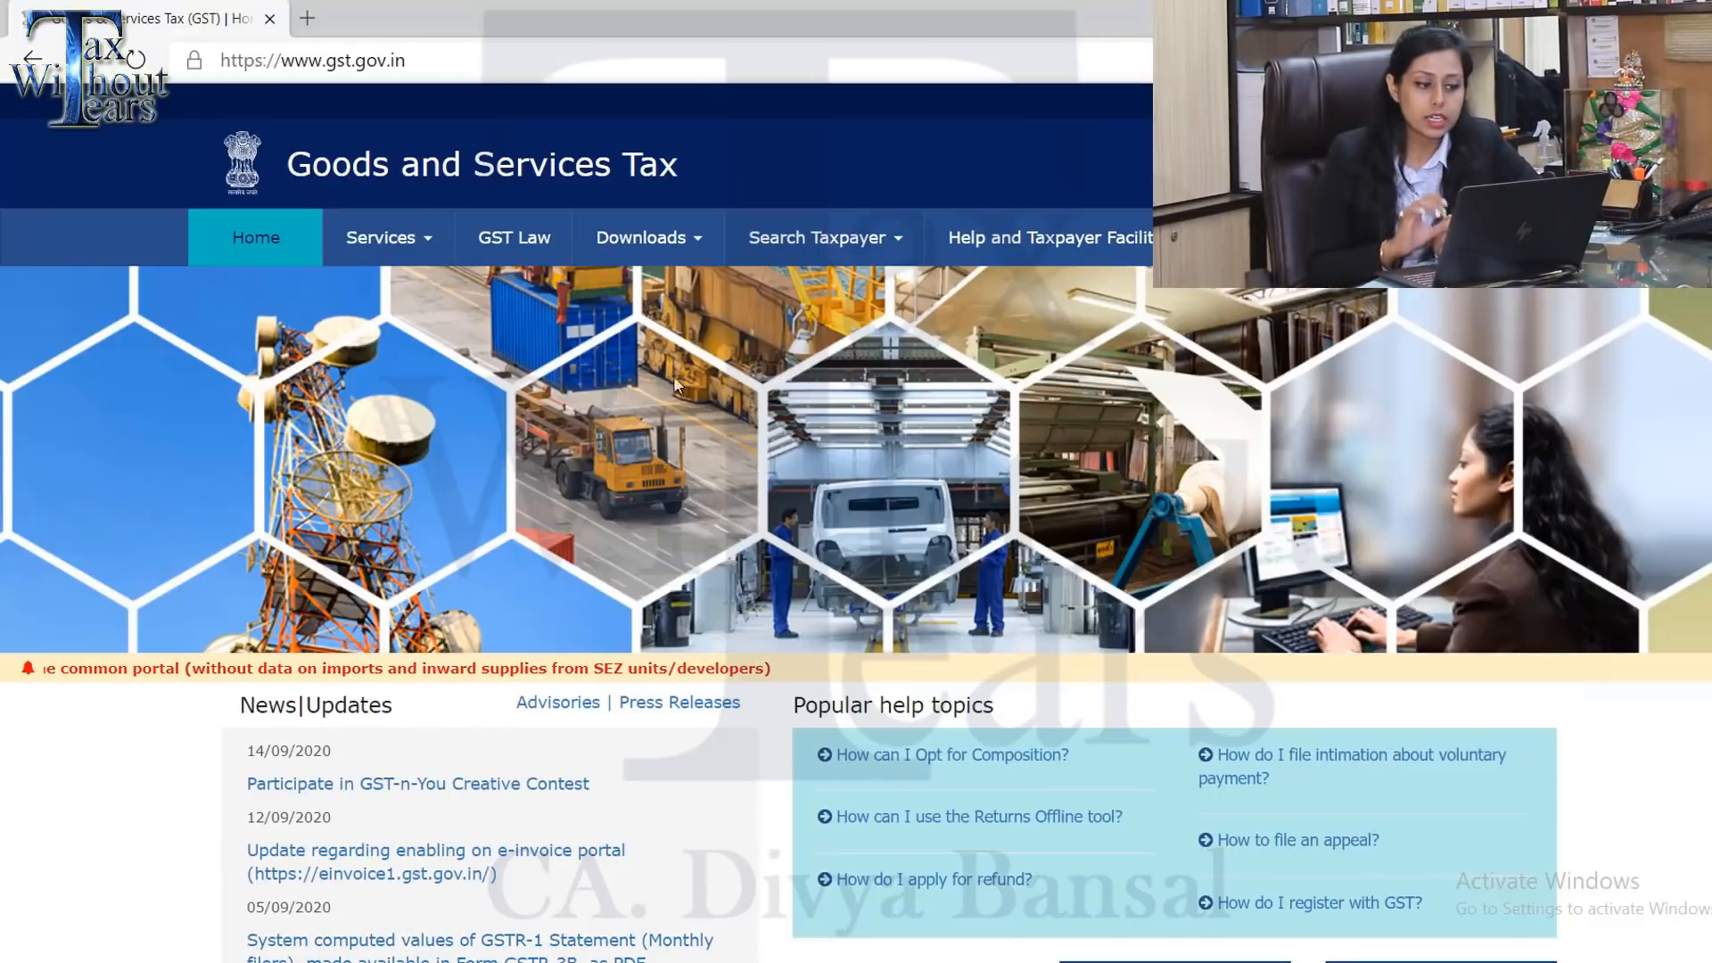
{"action": "left_click", "coordinate": [693, 230]}
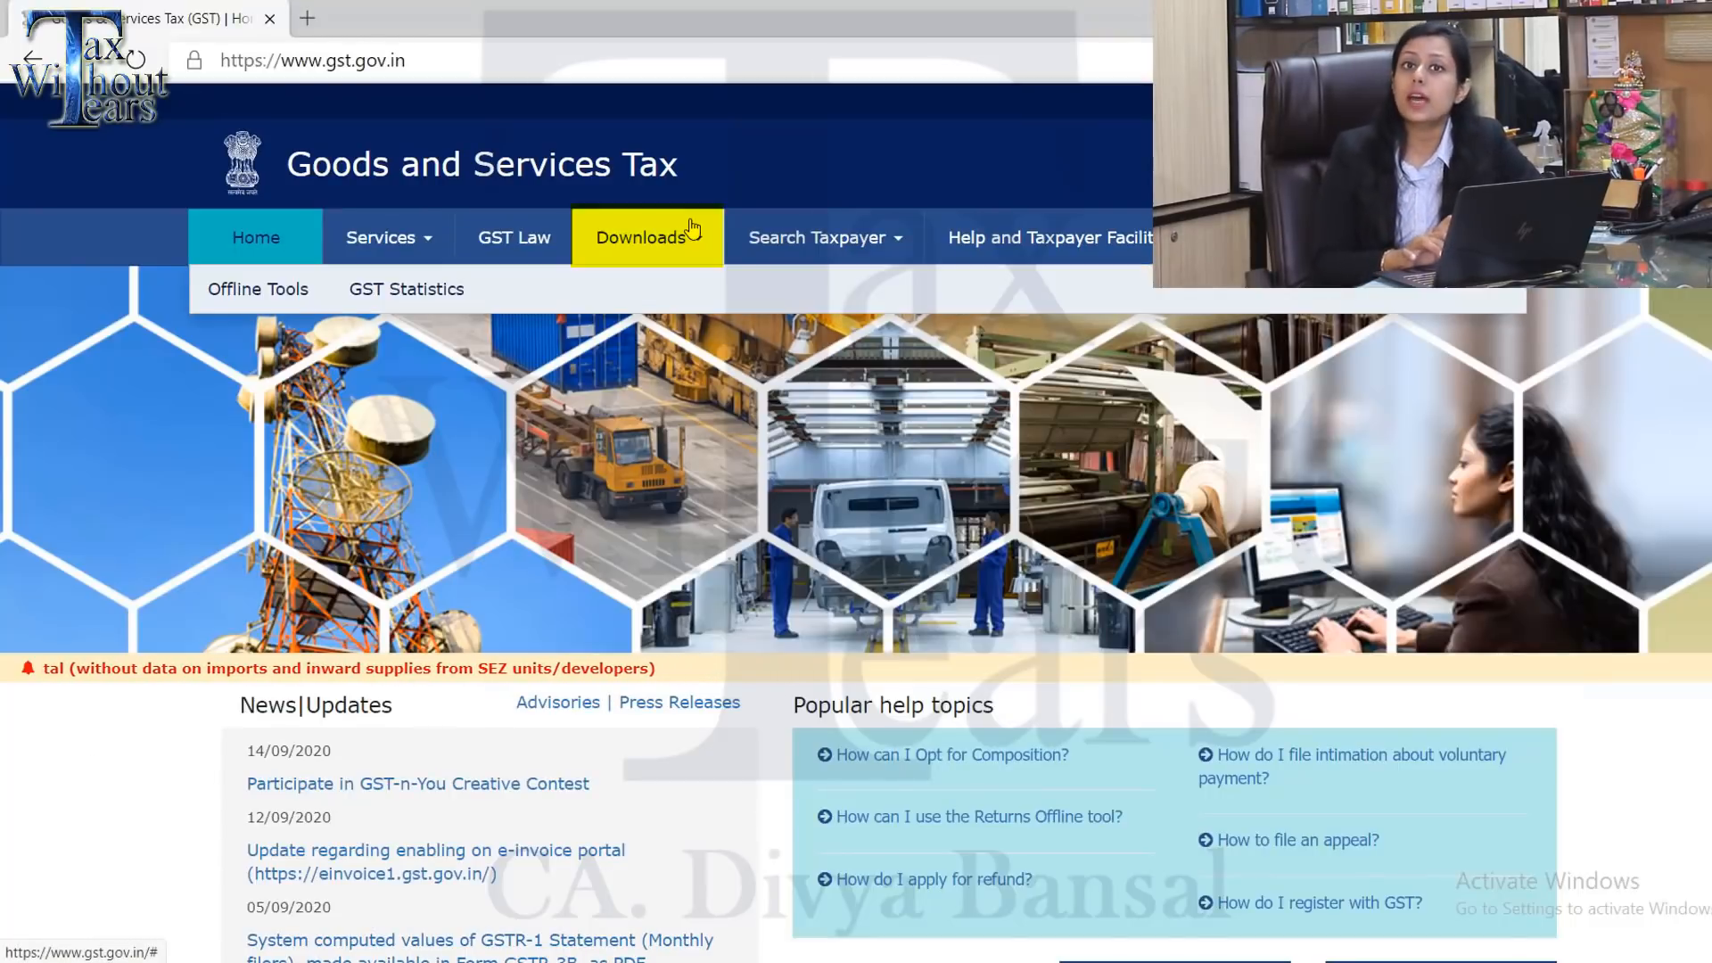
{"action": "left_click", "coordinate": [237, 287]}
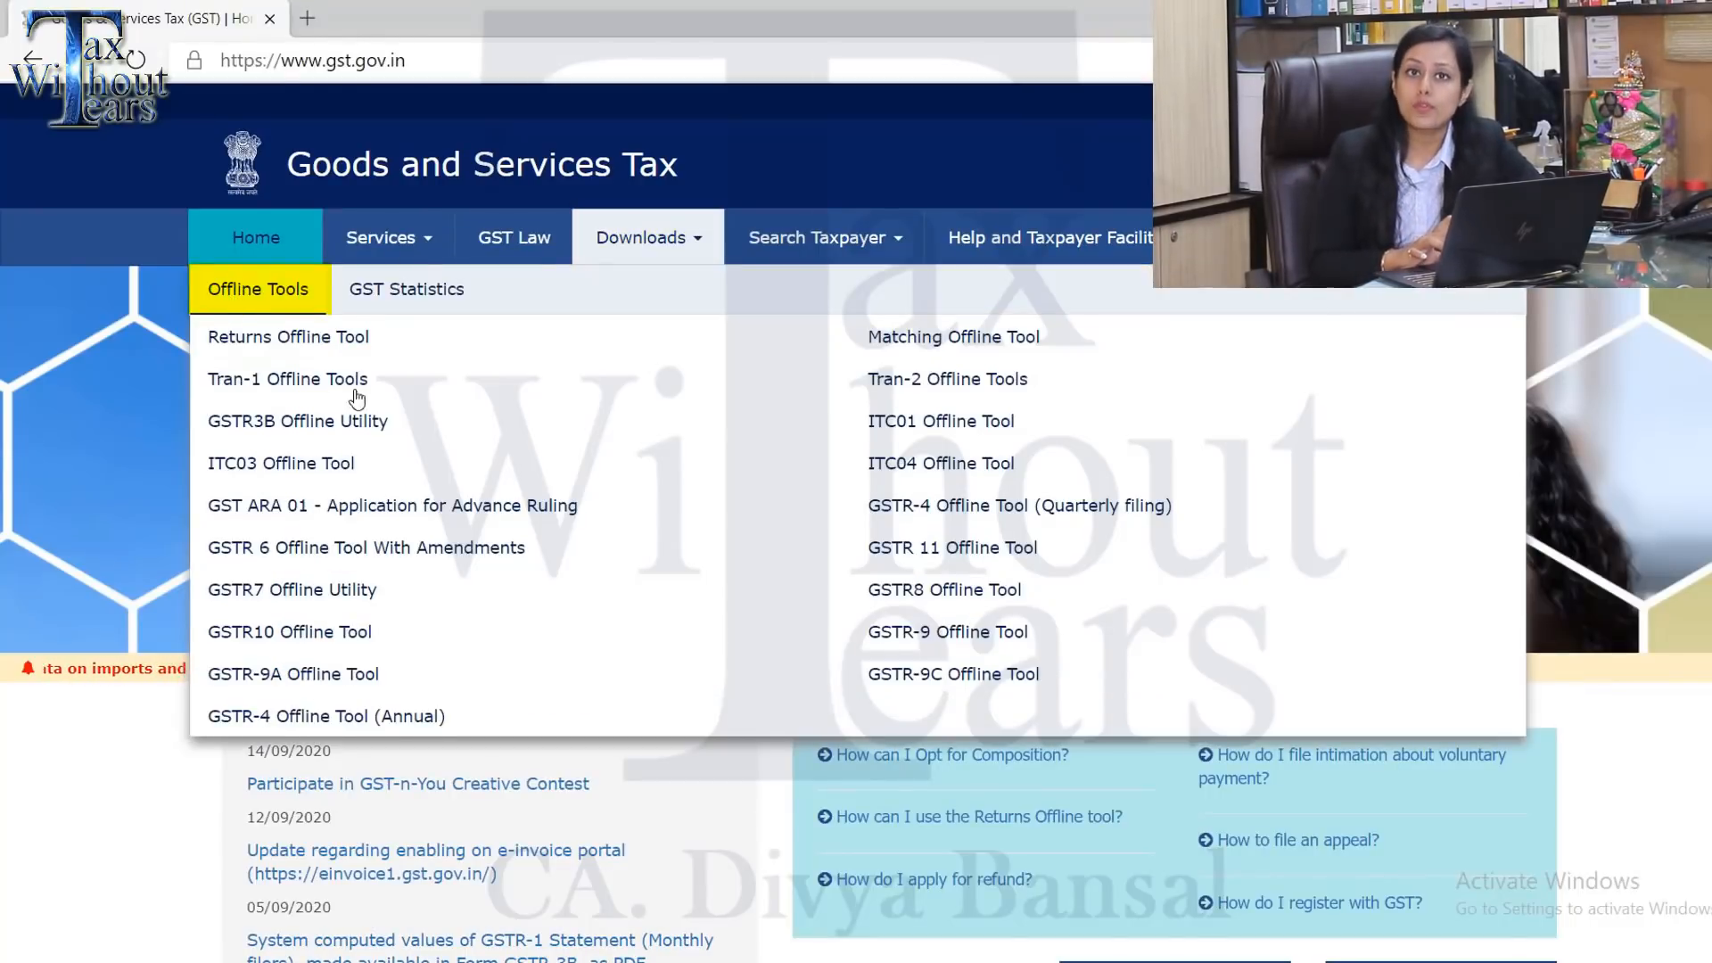
{"action": "left_click", "coordinate": [931, 337]}
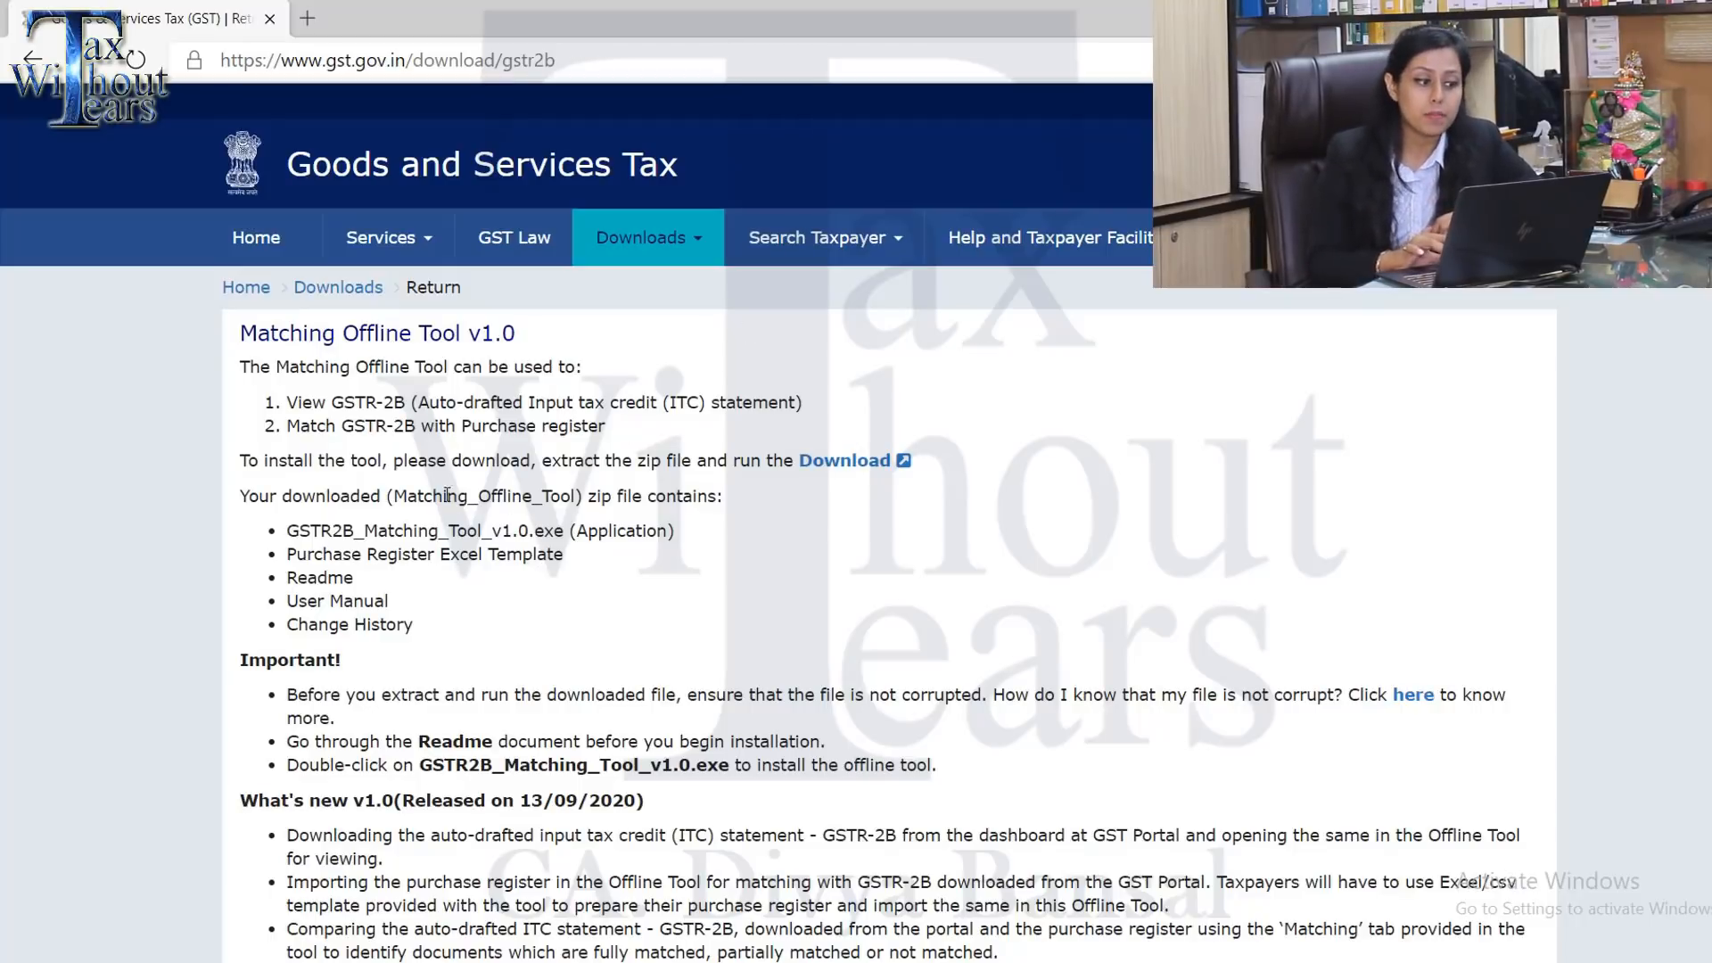
{"action": "scroll", "coordinate": [437, 473], "scroll_direction": "down", "scroll_amount": 1}
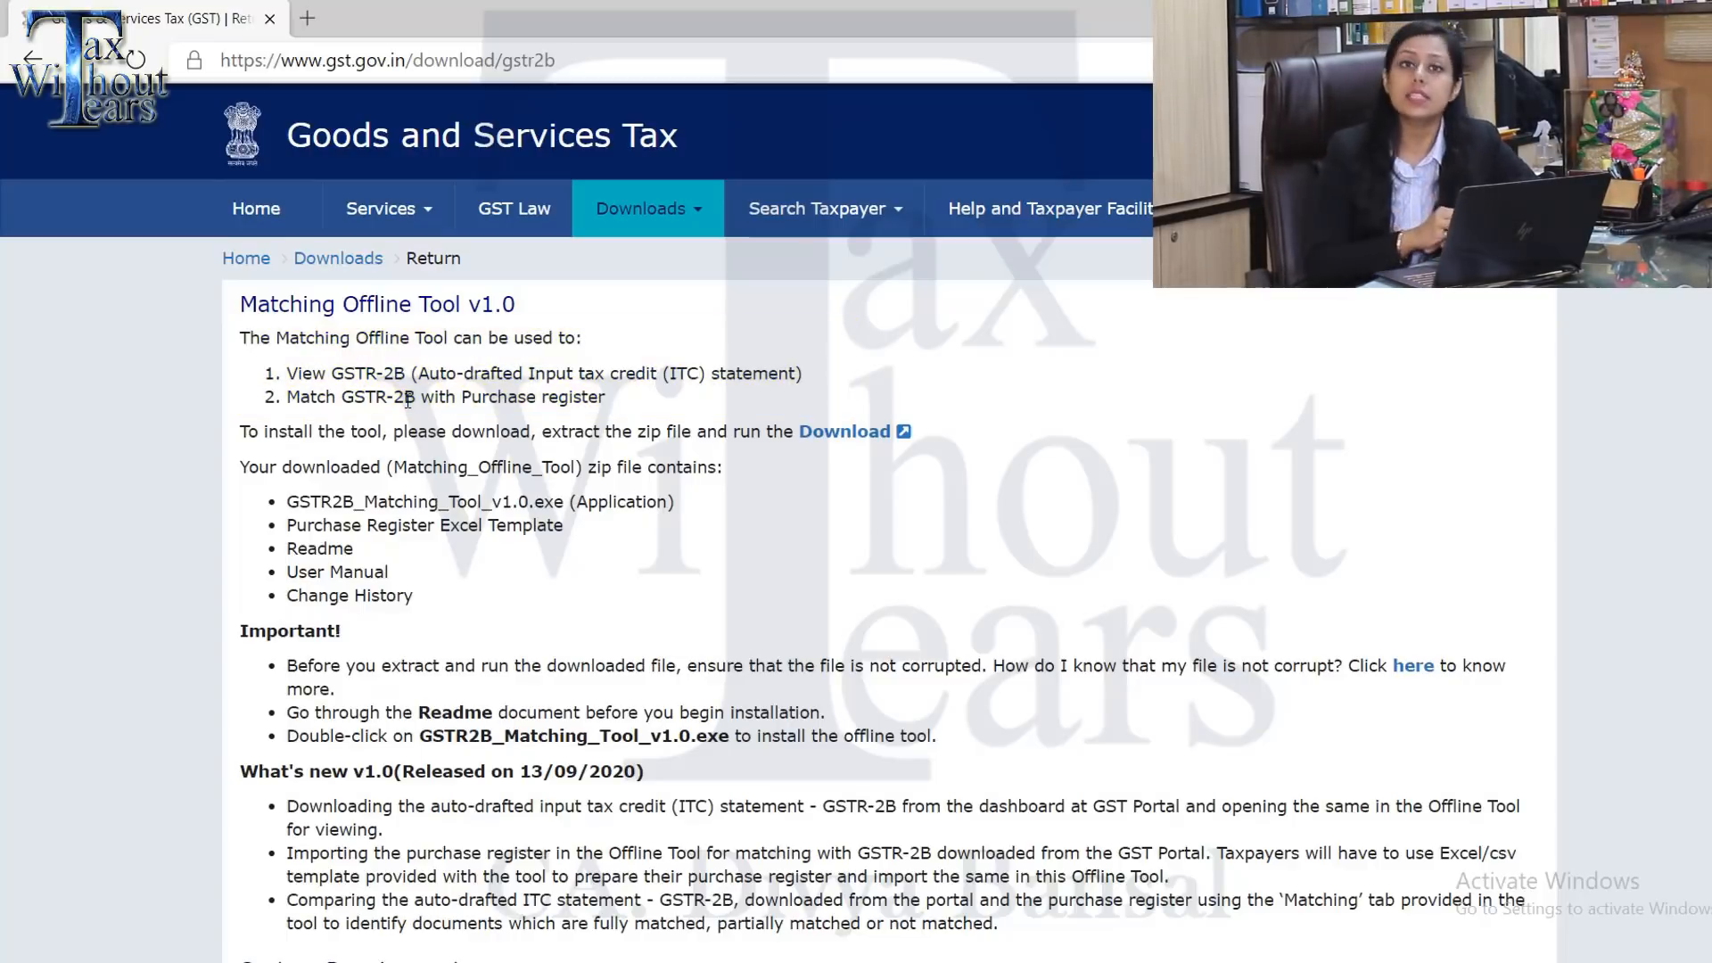
{"action": "scroll", "coordinate": [829, 336], "scroll_direction": "down", "scroll_amount": 2}
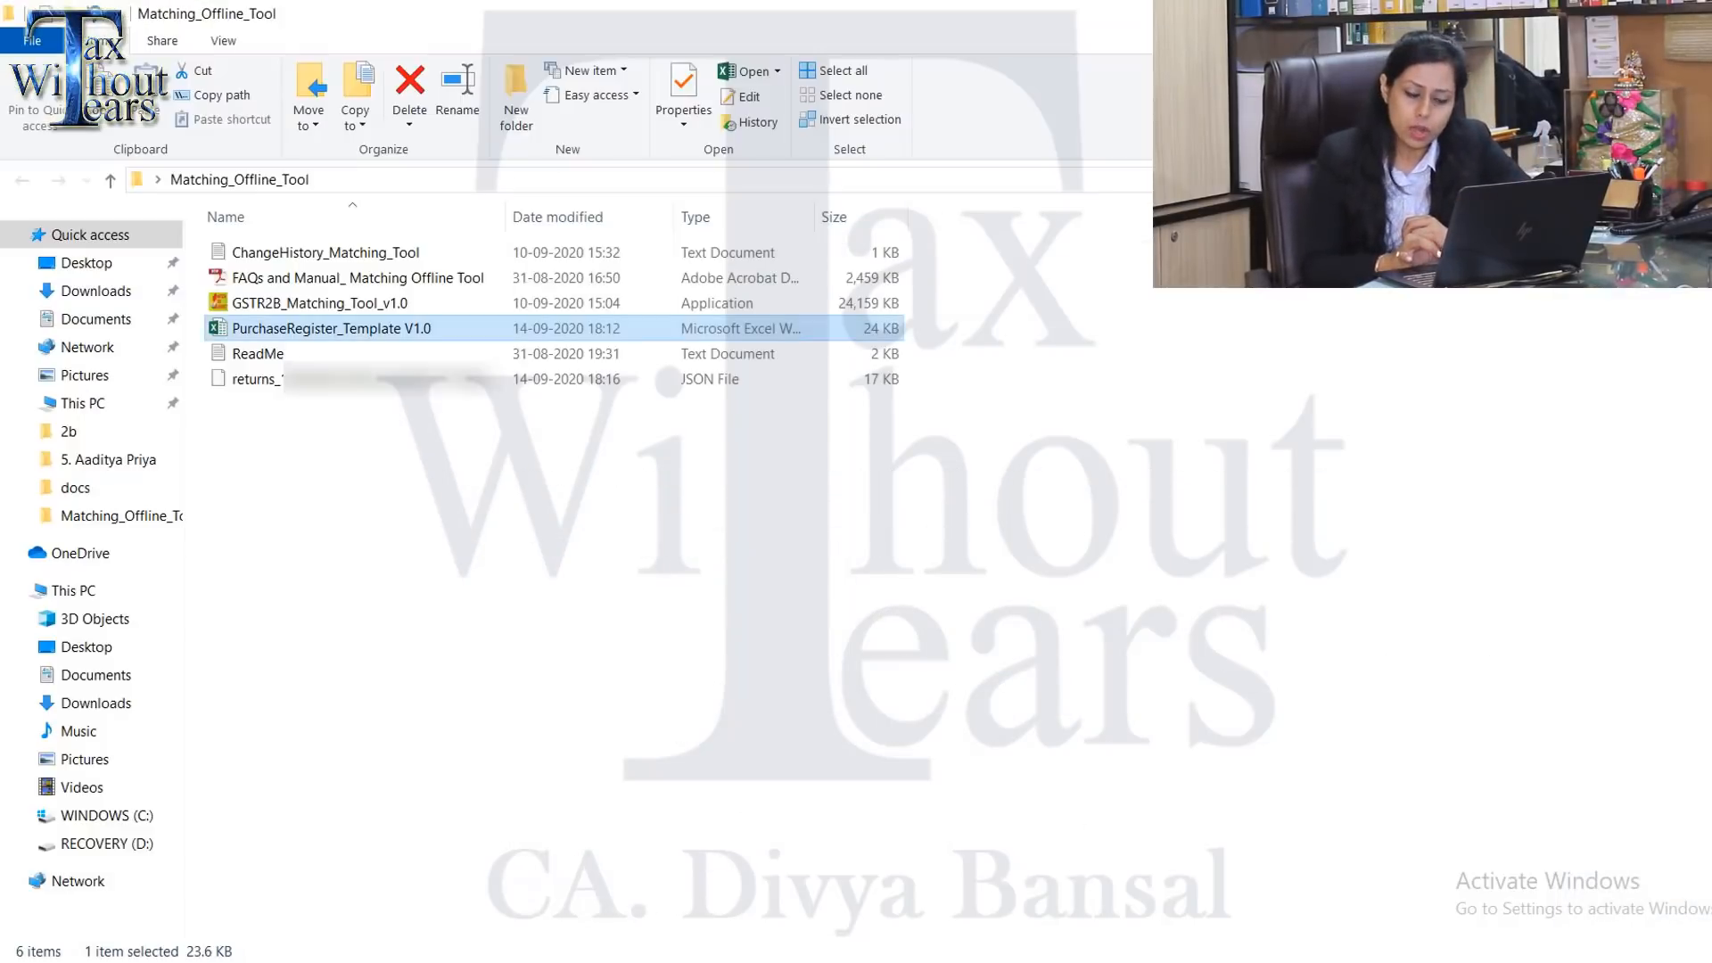
Step: Open the PurchaseRegister_Template V1.0 workbook, read through the Read Me instructions and switch to the purchase register worksheet
{"action": "left_click", "coordinate": [1123, 563]}
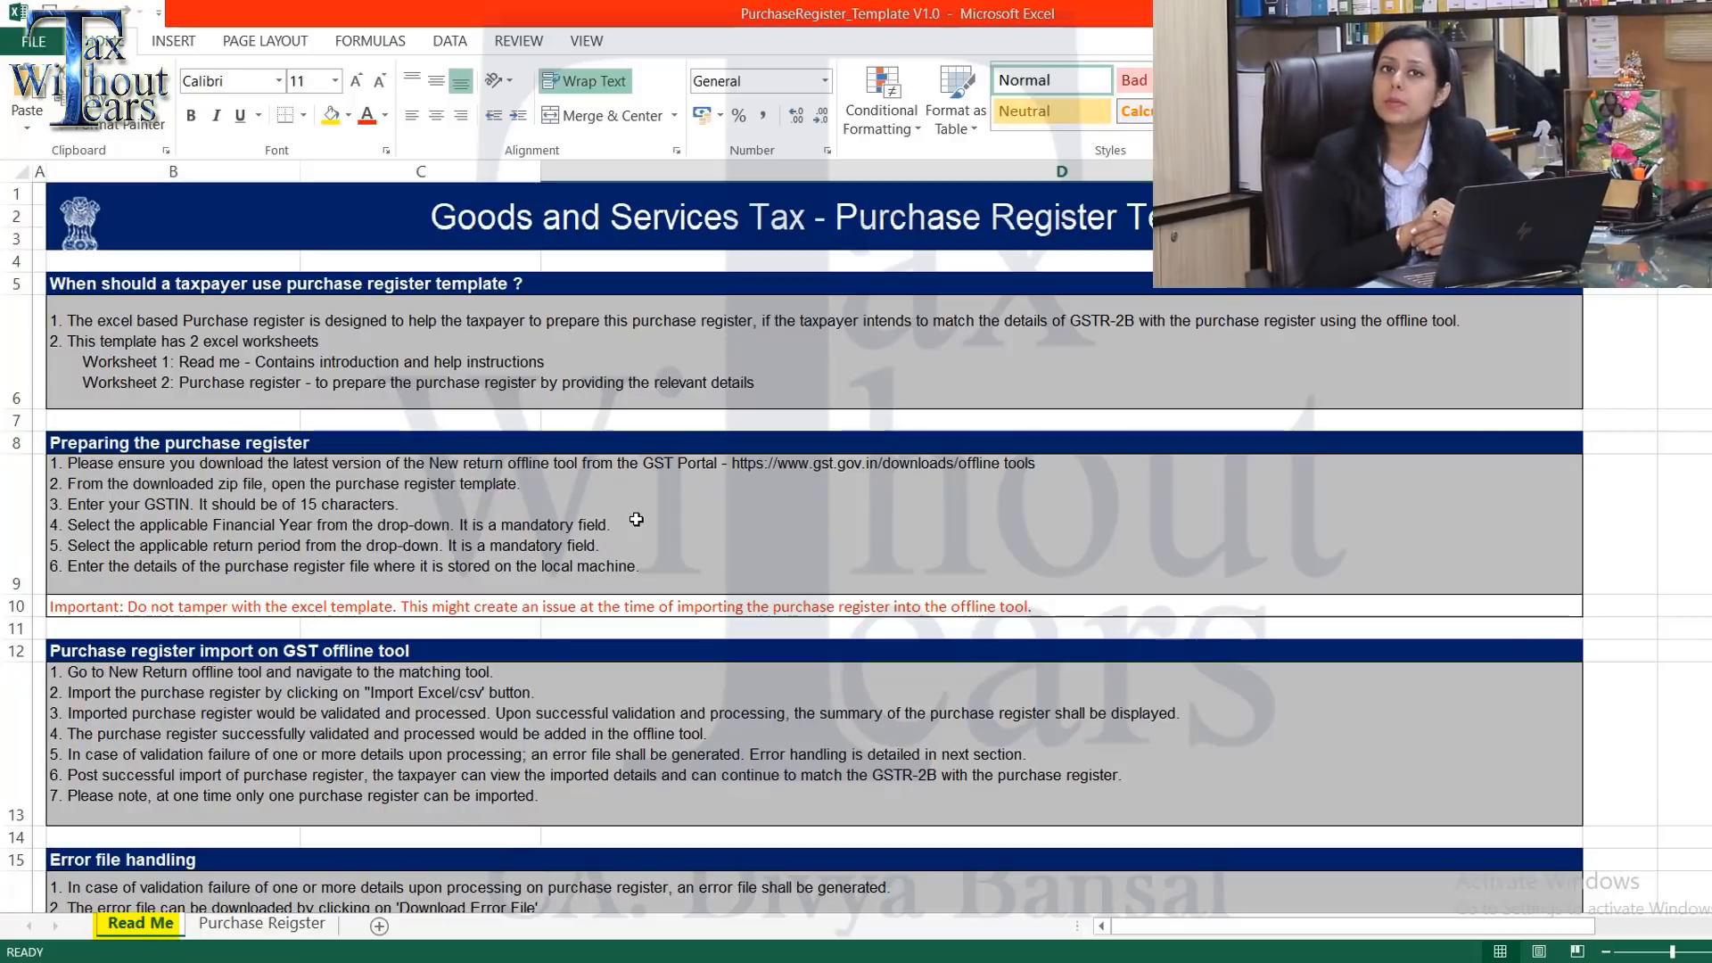
{"action": "scroll", "coordinate": [261, 889], "scroll_direction": "down", "scroll_amount": 3}
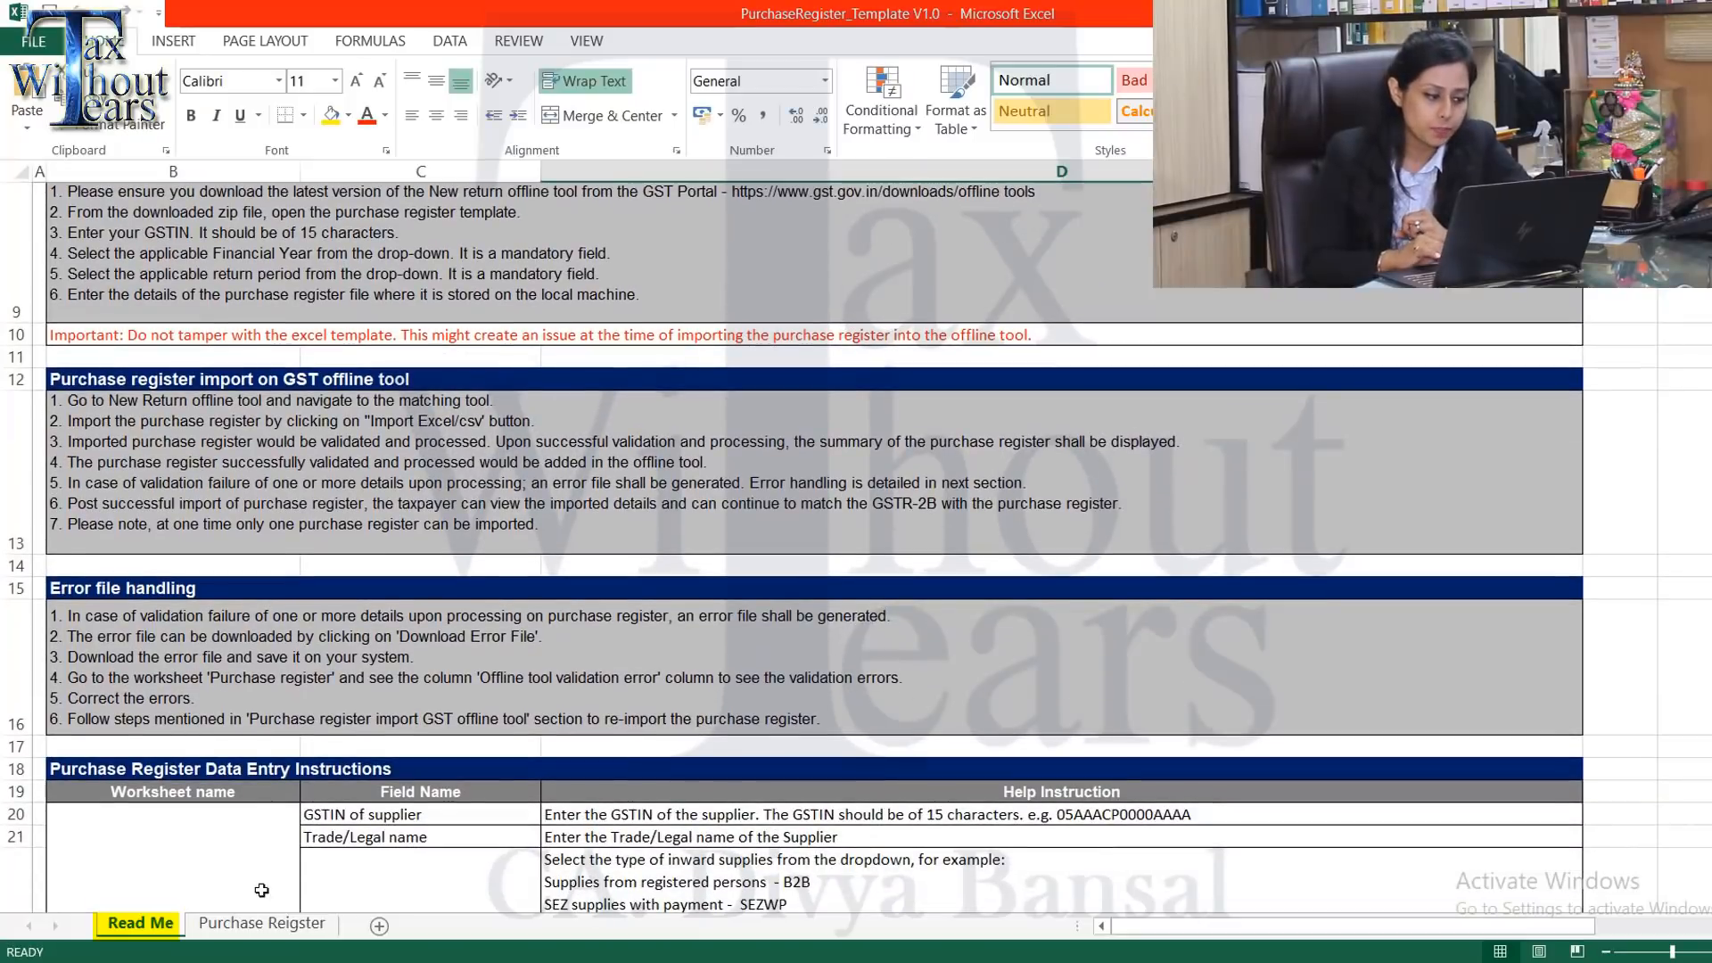
{"action": "left_click", "coordinate": [260, 925]}
Step: Examine the recipient GSTIN, financial year and tax period cells in the purchase register header
{"action": "left_click", "coordinate": [473, 541]}
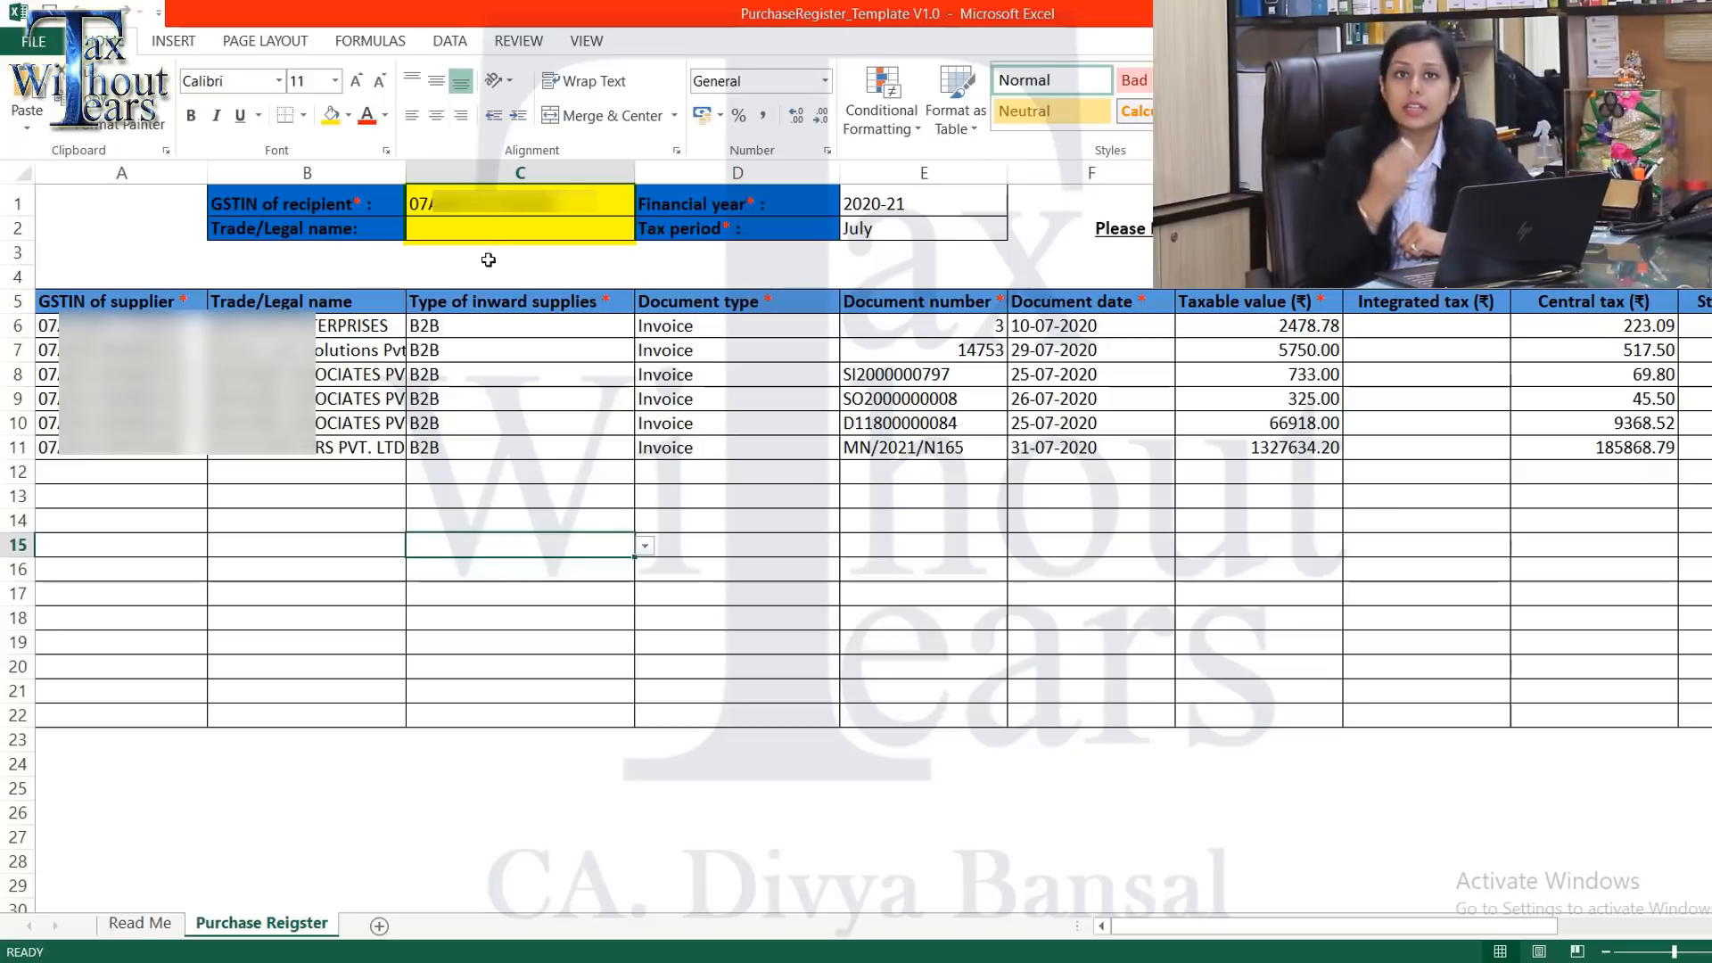
{"action": "left_click", "coordinate": [526, 198]}
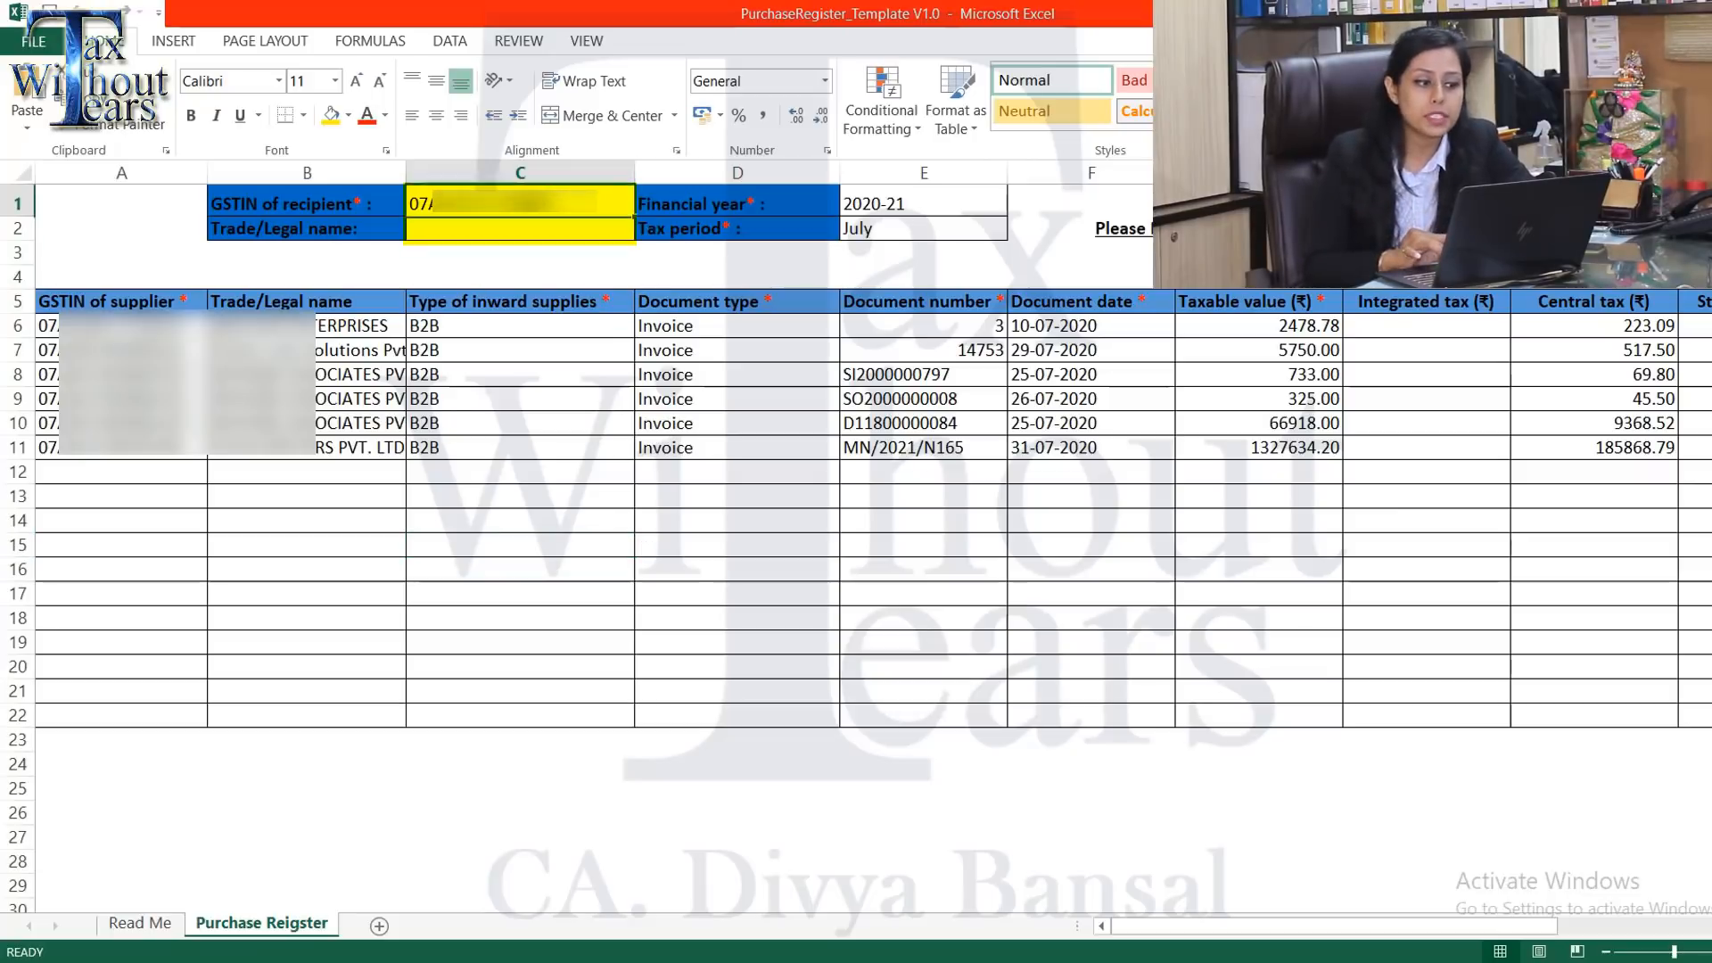
{"action": "left_click", "coordinate": [889, 203]}
{"action": "left_click", "coordinate": [884, 229]}
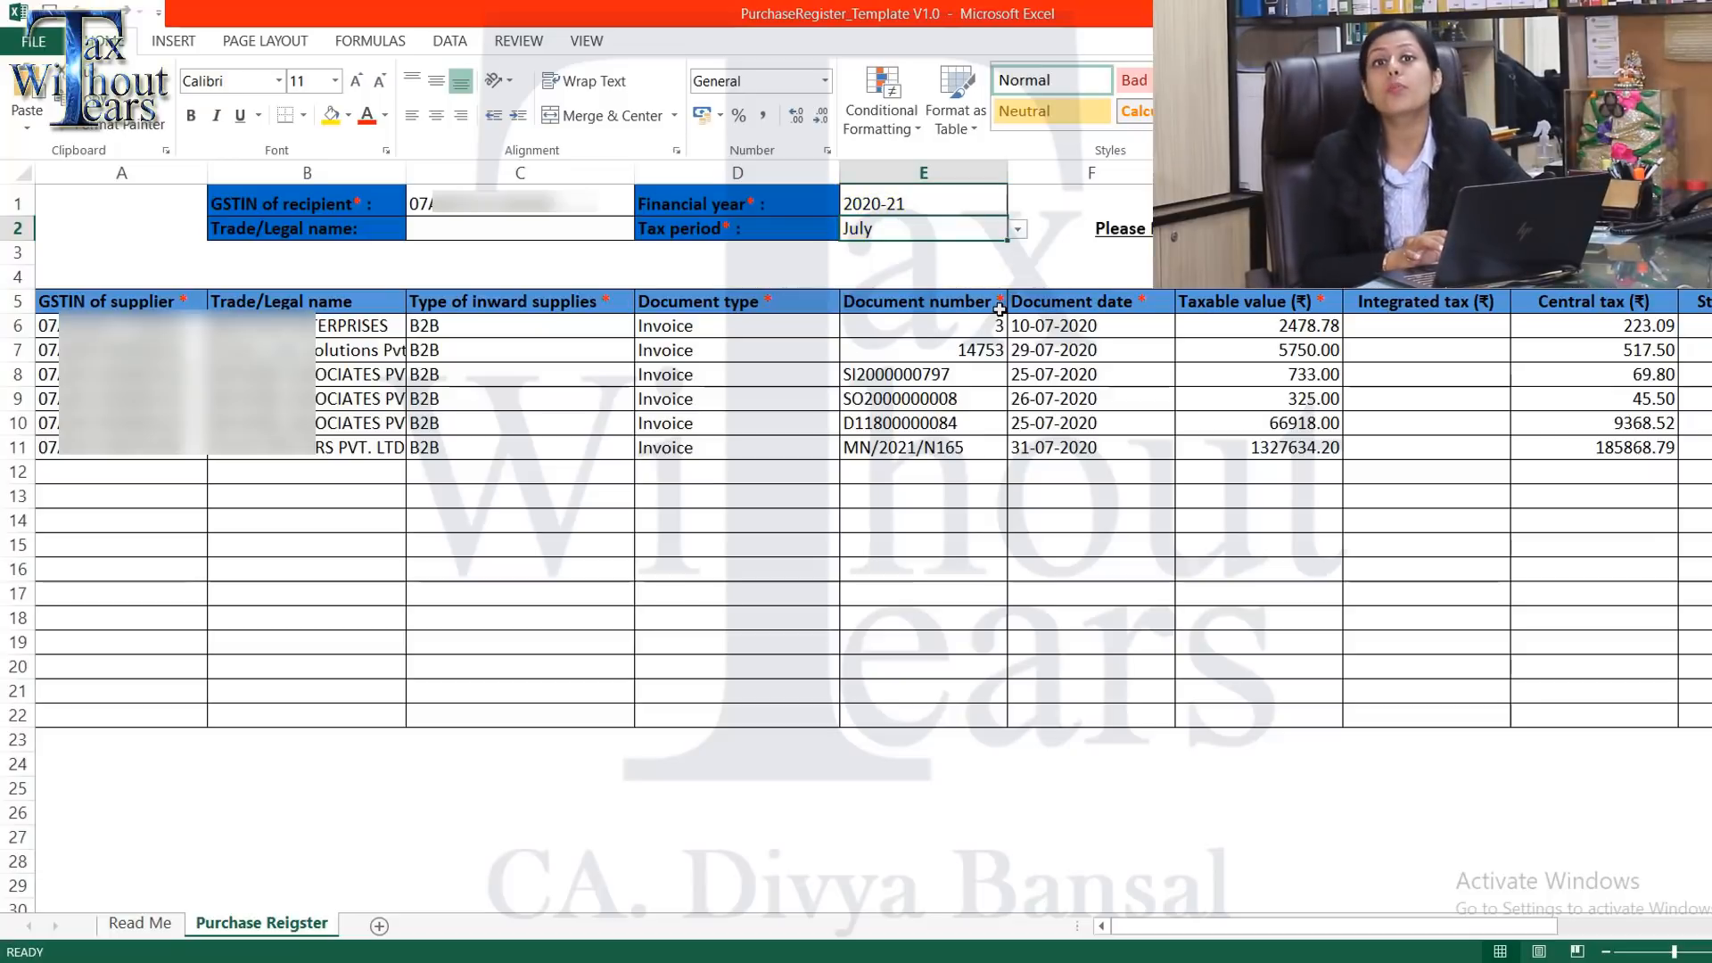
Step: Examine the supplier GSTIN and Trade/Legal name columns and the choices available for the type of inward supplies
{"action": "left_click", "coordinate": [44, 362]}
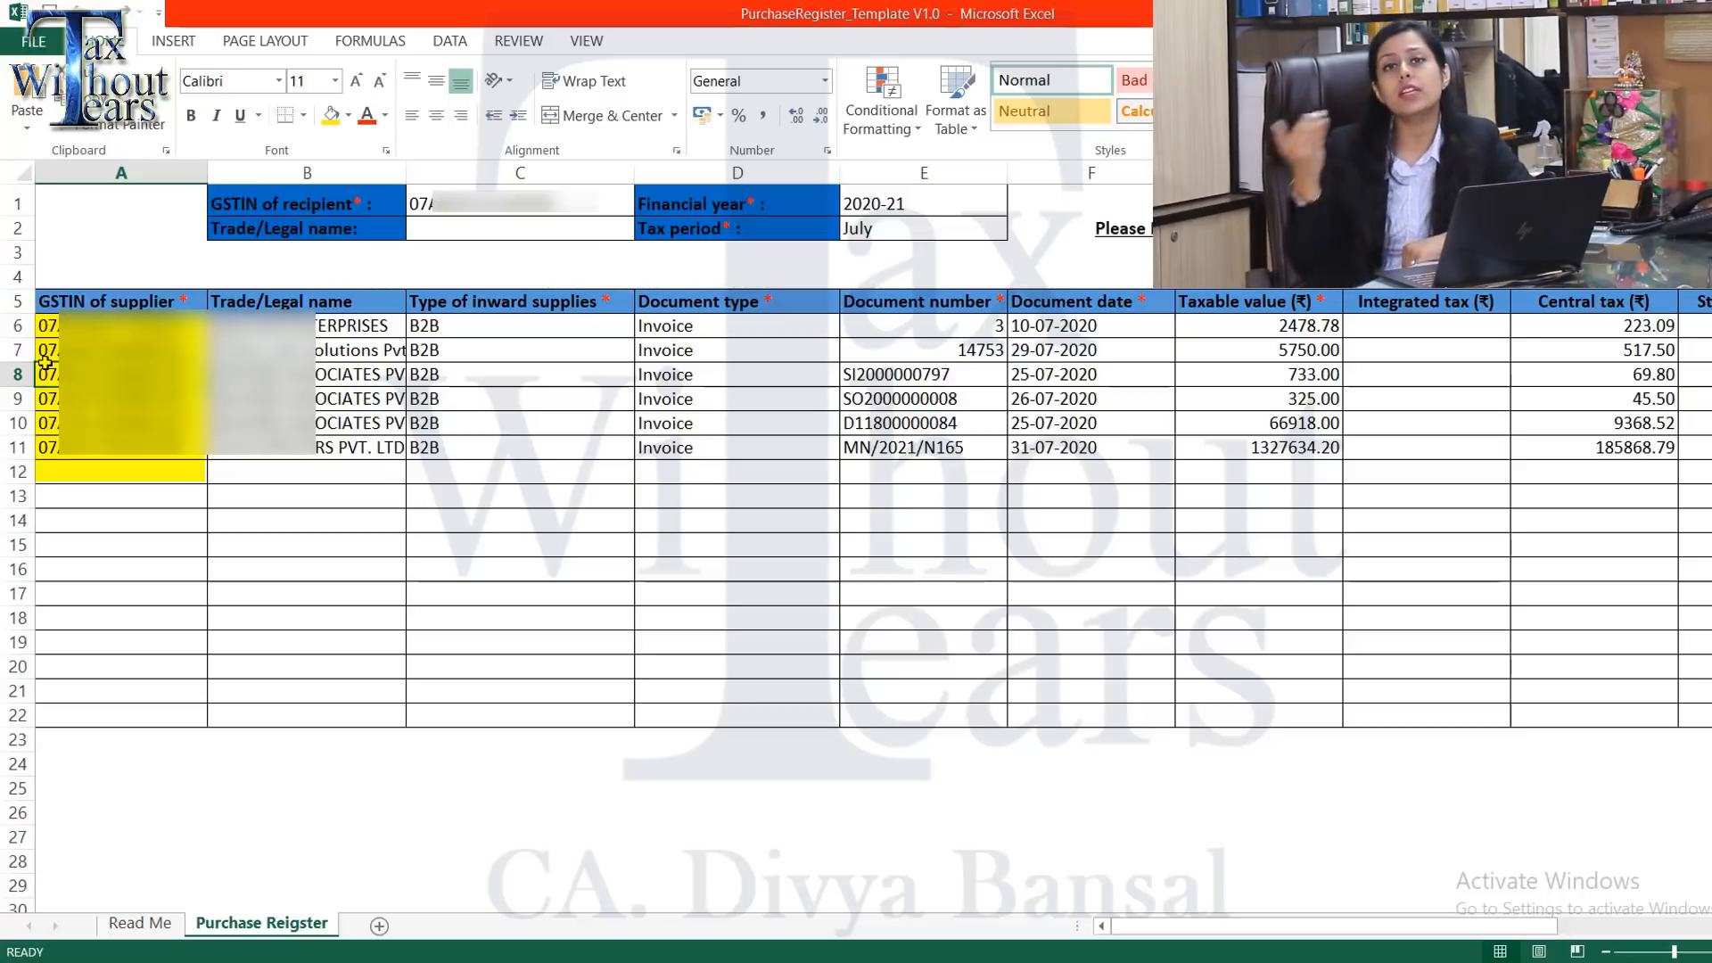
{"action": "left_click", "coordinate": [353, 422]}
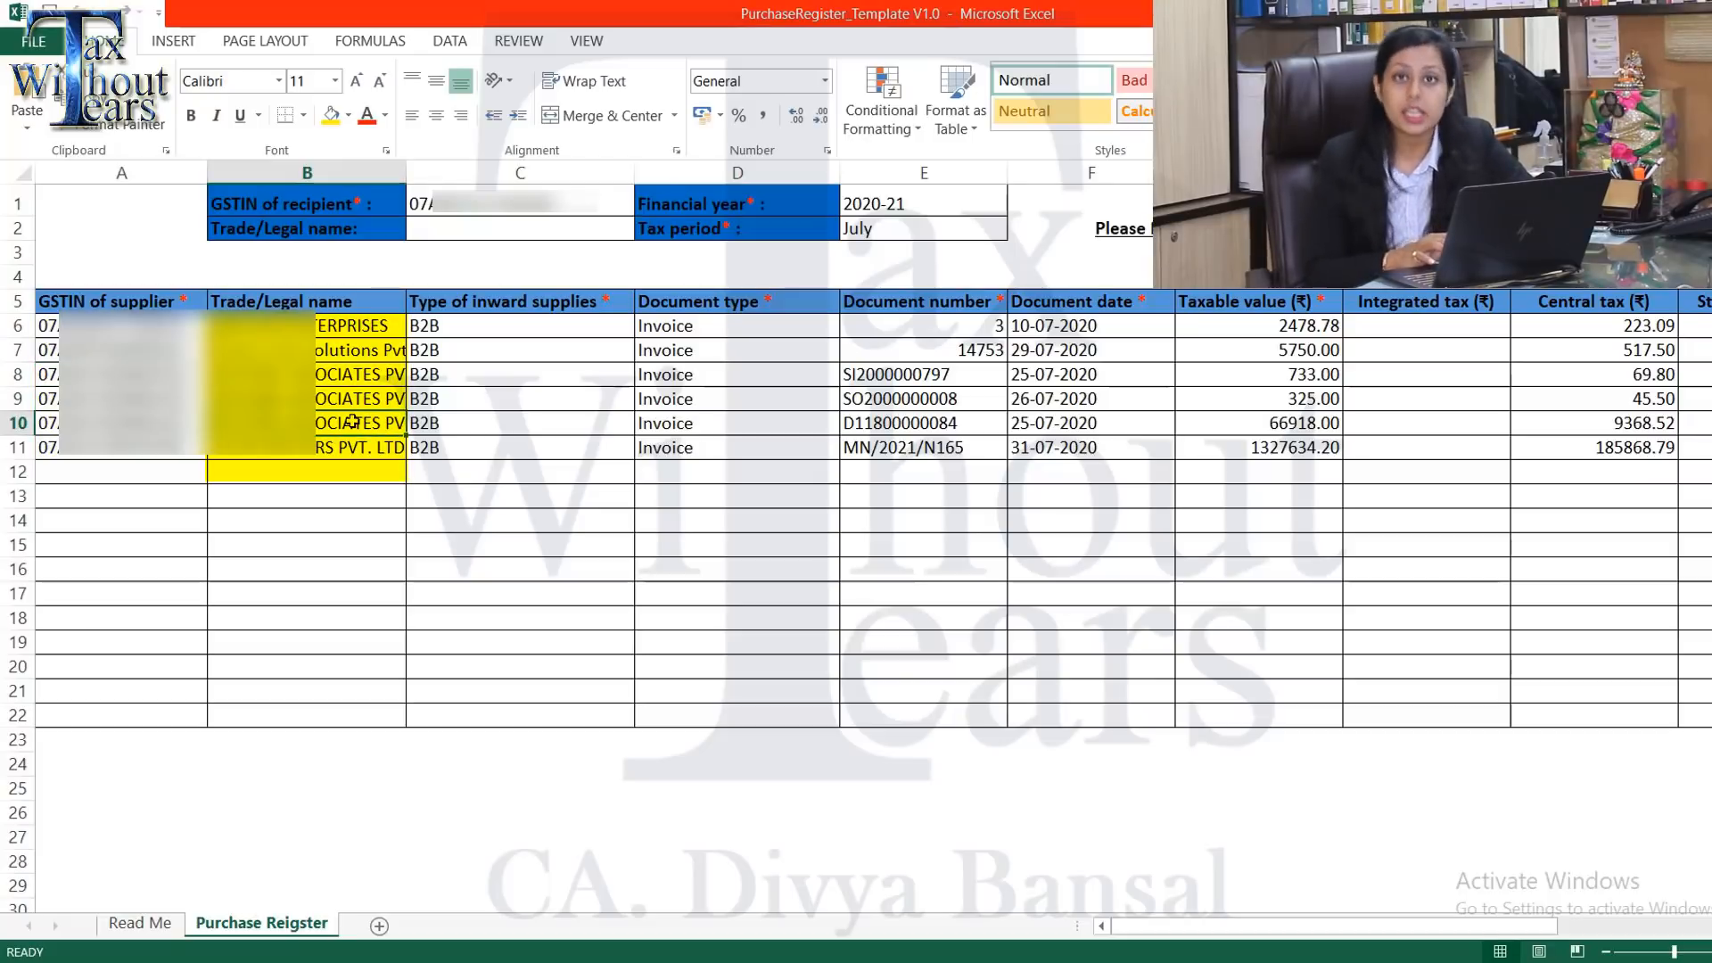
{"action": "left_click", "coordinate": [548, 326]}
{"action": "left_click", "coordinate": [645, 329]}
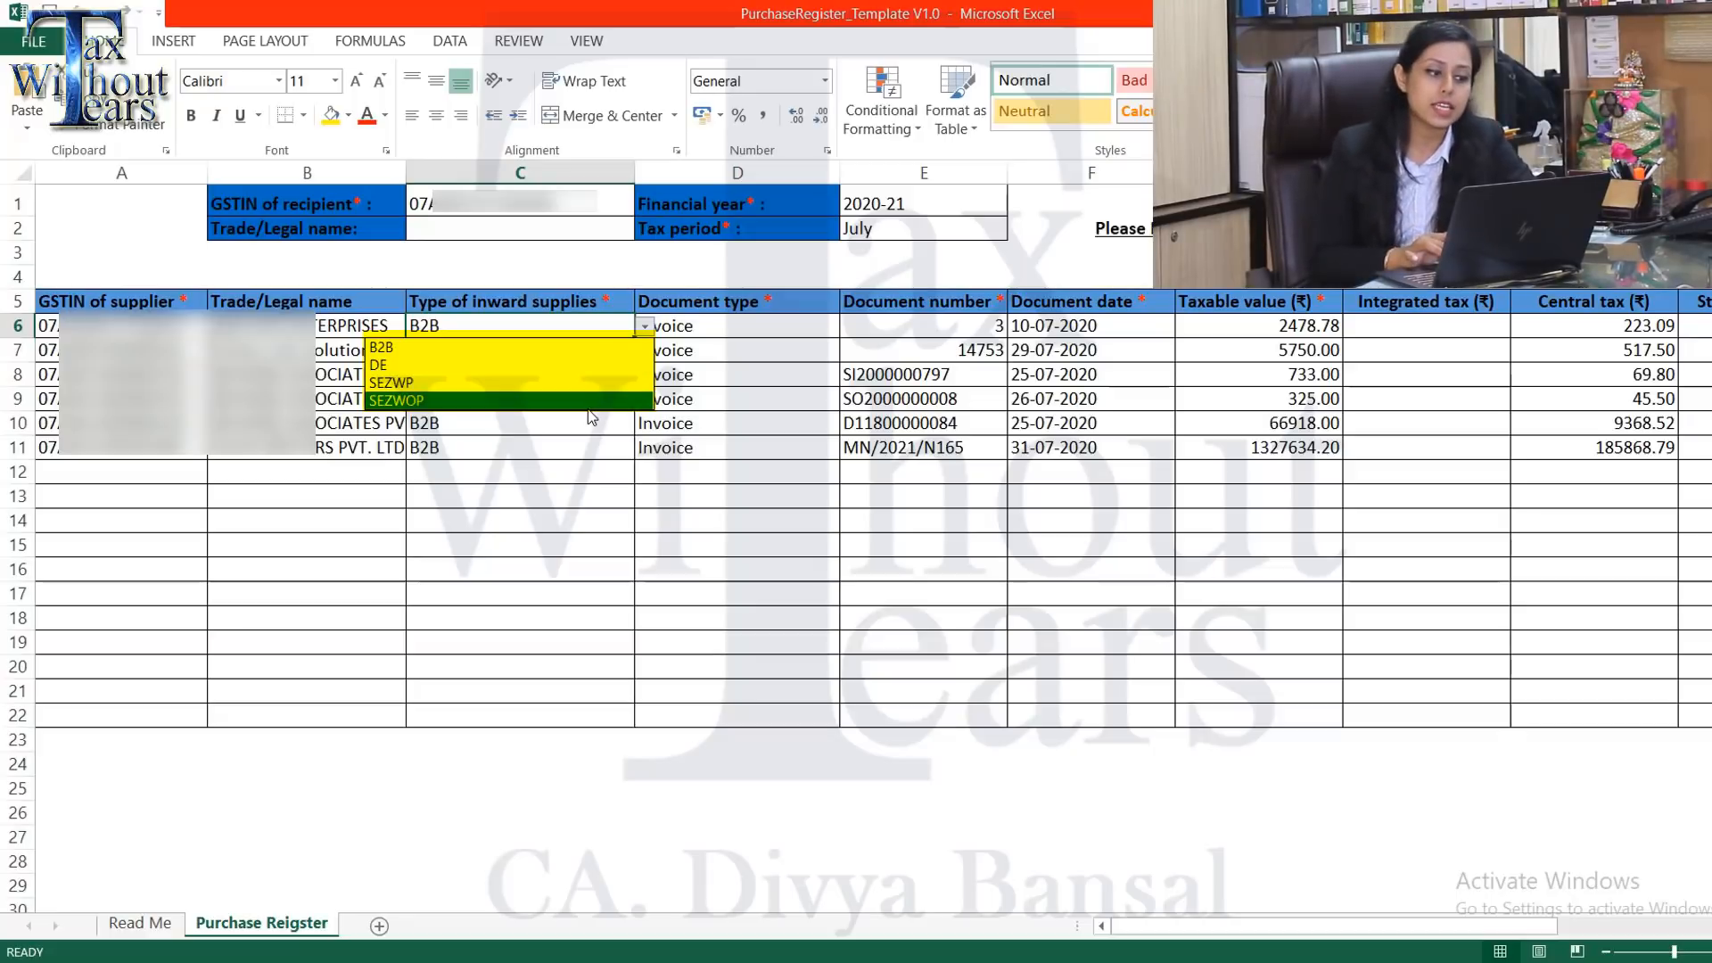
{"action": "key", "text": "Escape"}
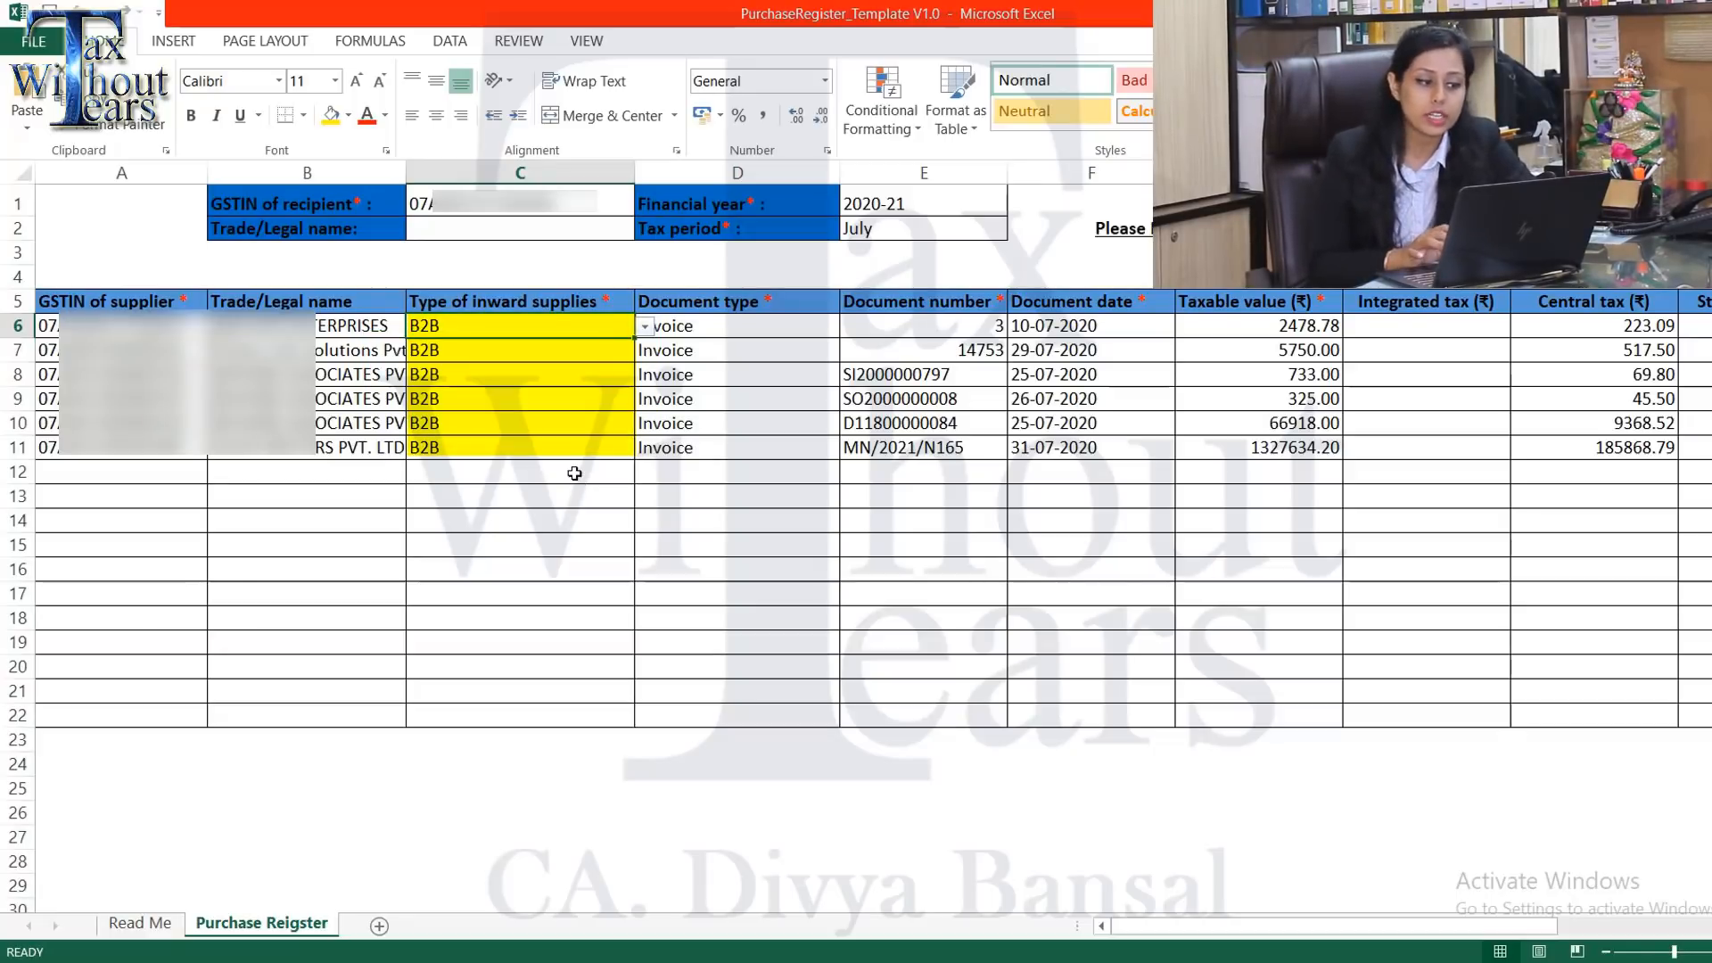
Step: Examine the document type choices and go through the document number, date, taxable value and tax columns of the first entry
{"action": "left_click", "coordinate": [816, 330]}
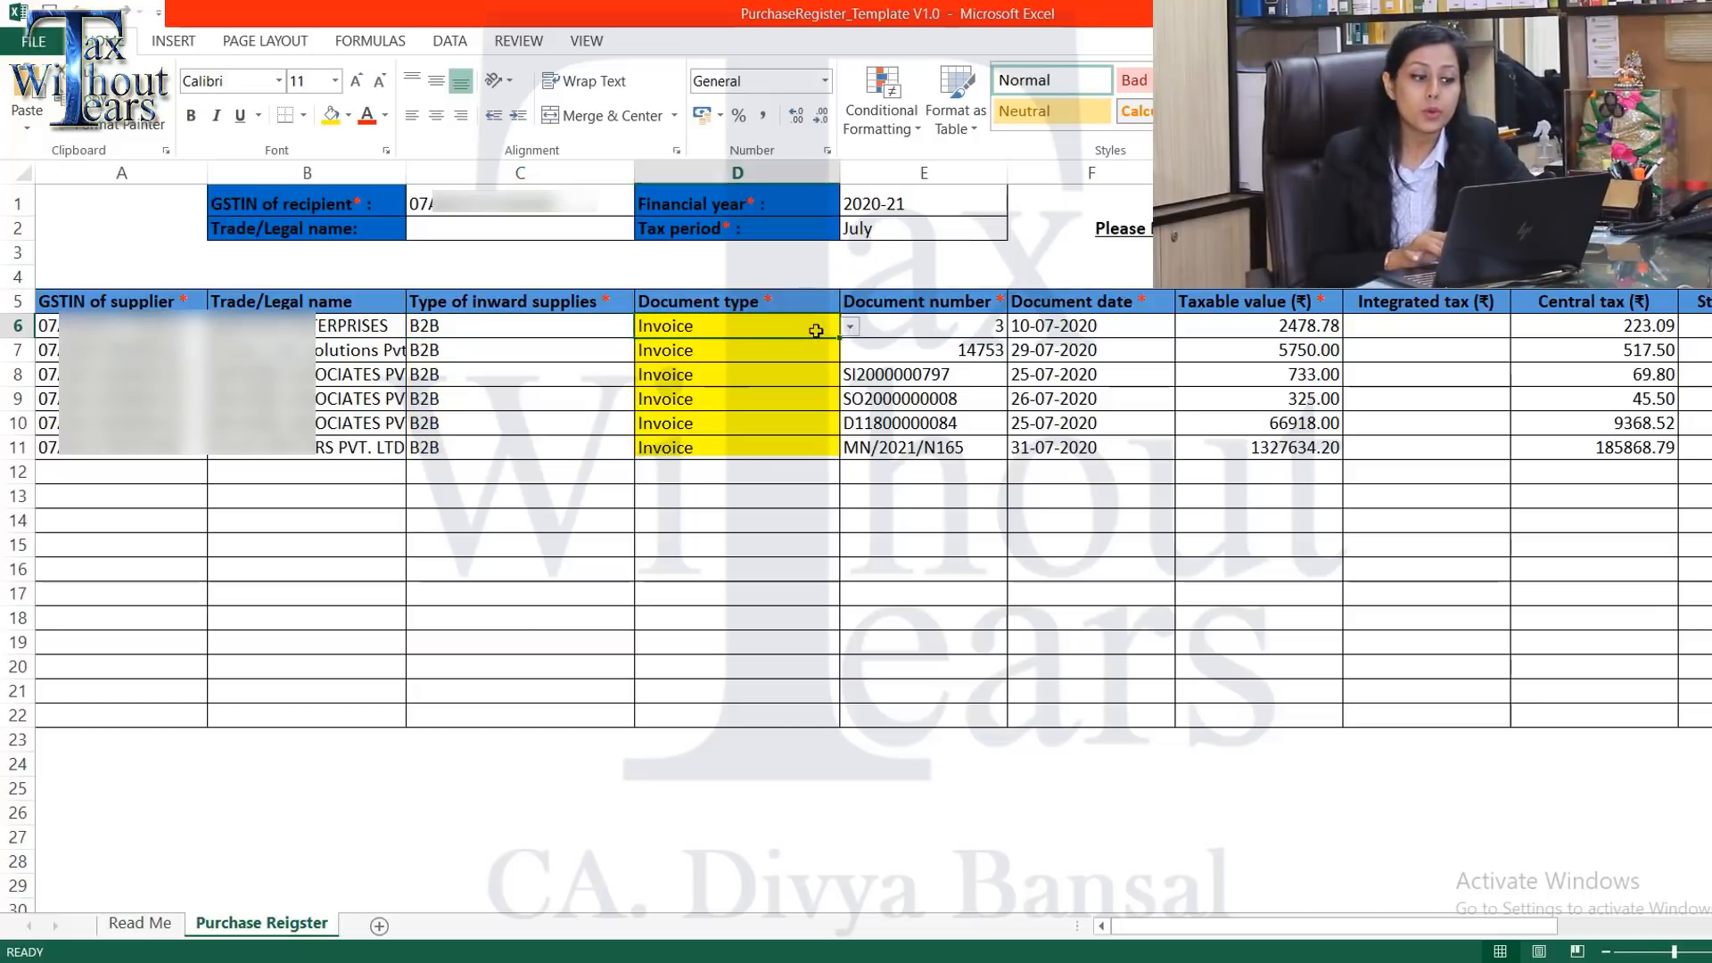
{"action": "left_click", "coordinate": [850, 329]}
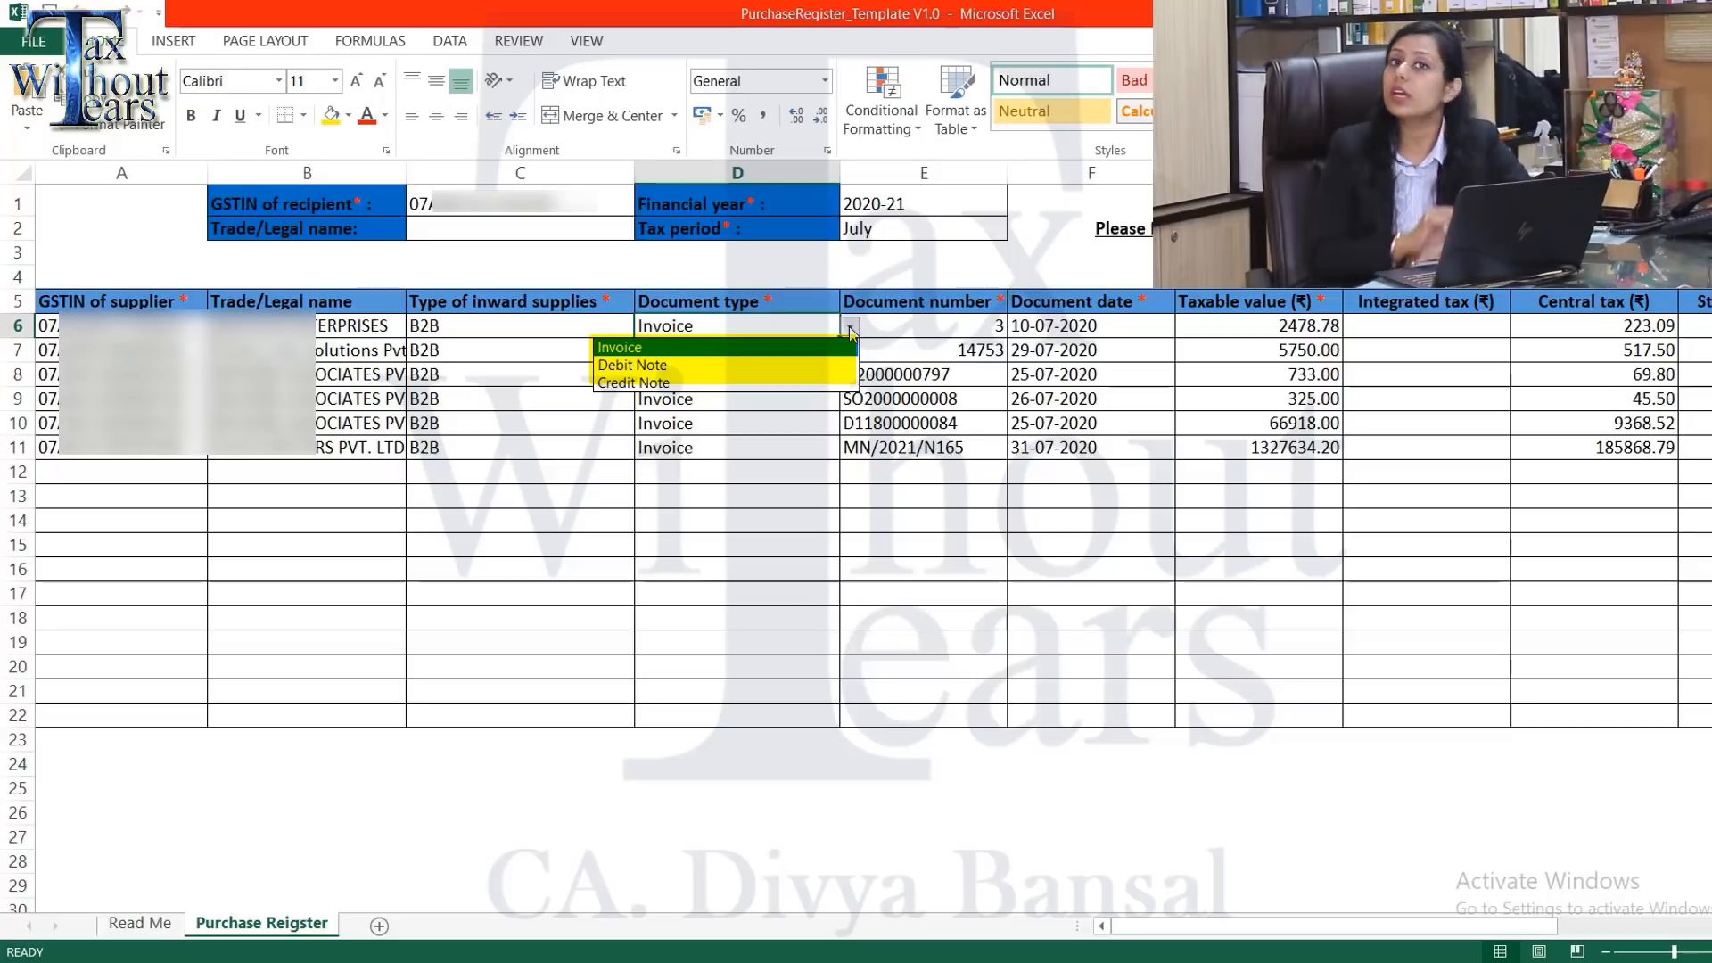
{"action": "left_click", "coordinate": [992, 328]}
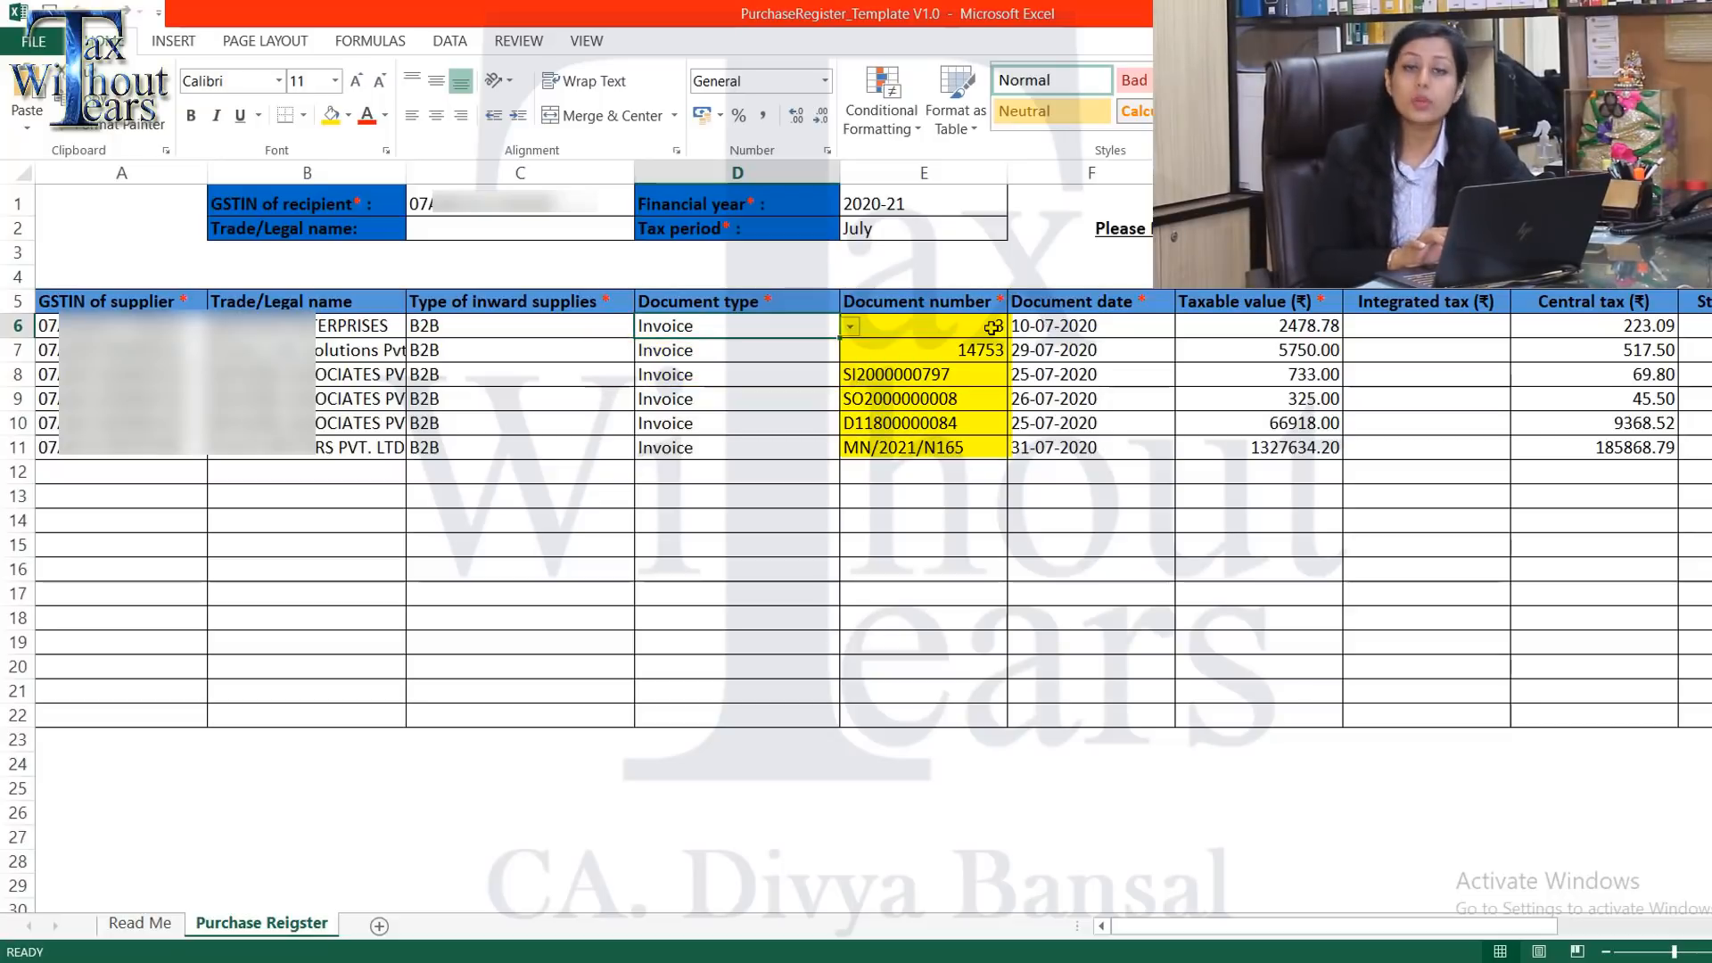
{"action": "key", "text": "Right"}
{"action": "key", "text": "Right"}
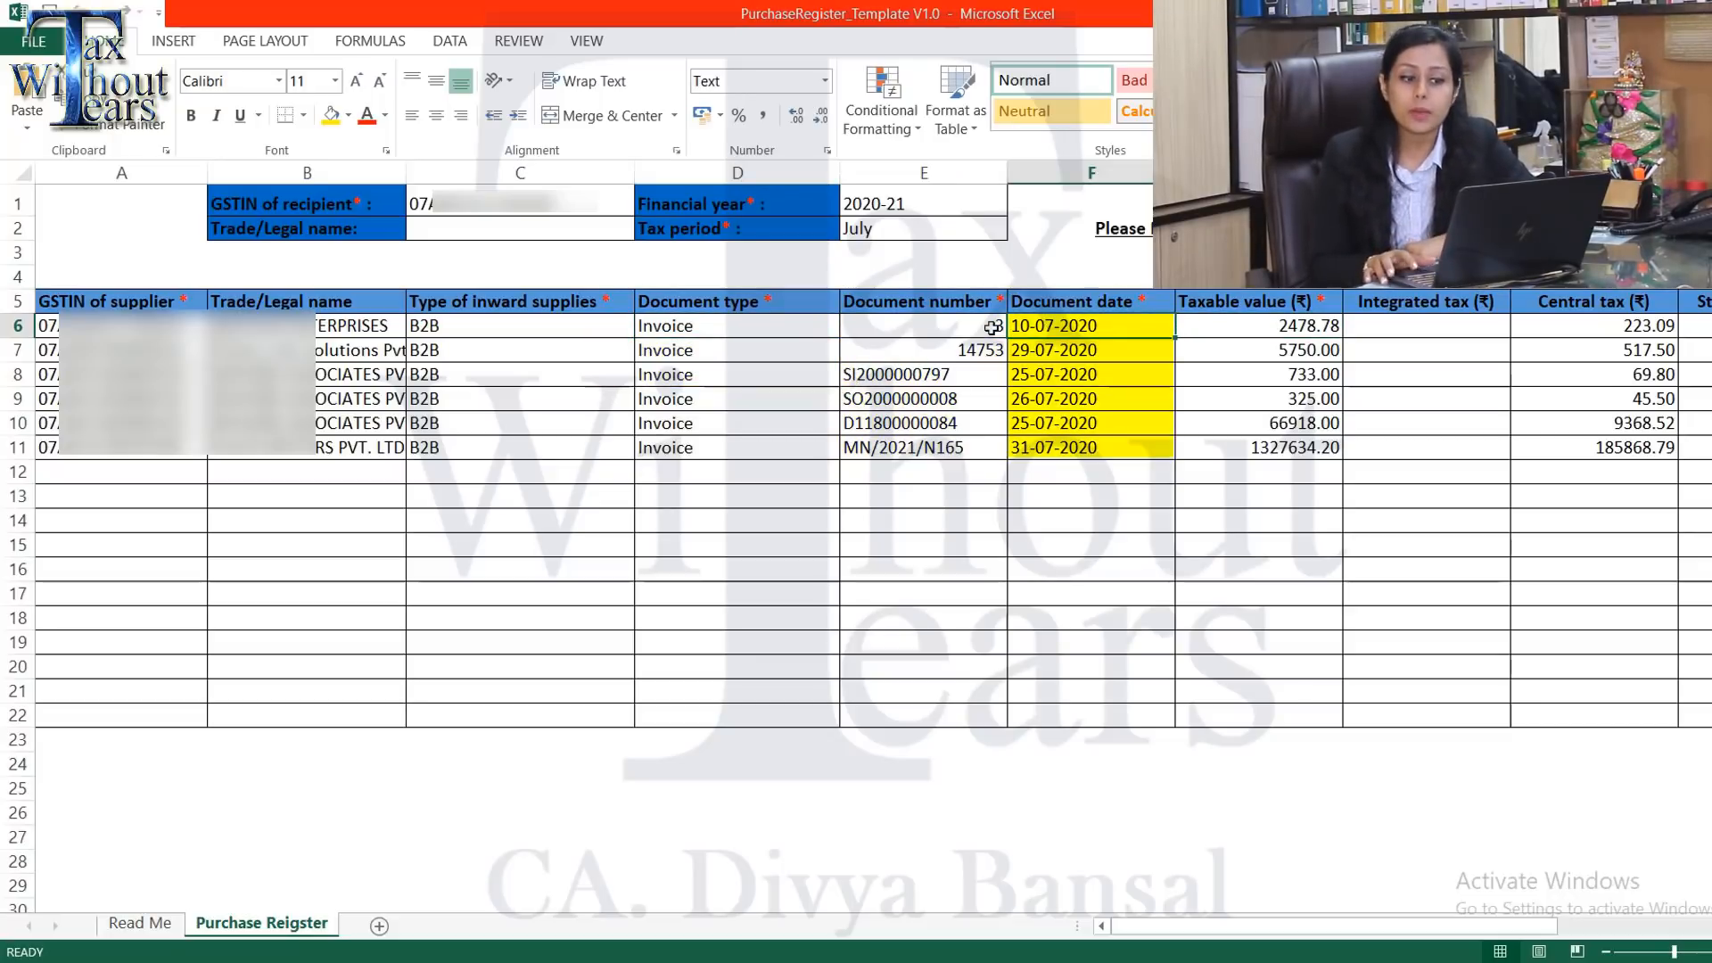
{"action": "key", "text": "Right"}
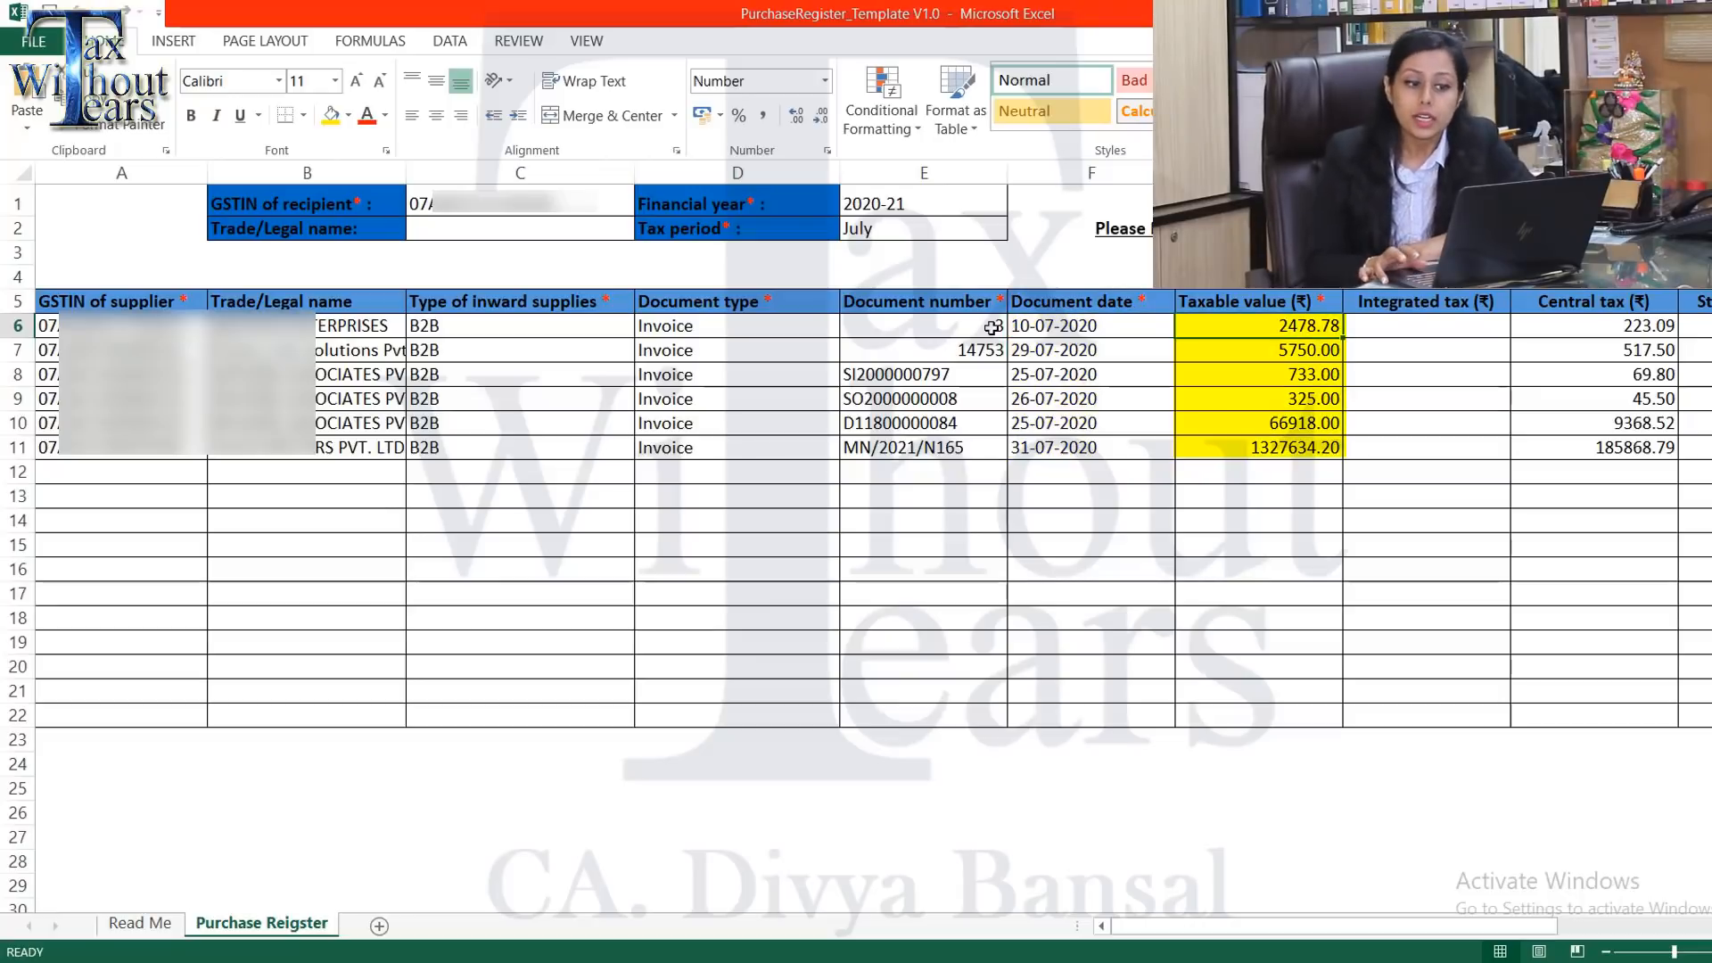
{"action": "key", "text": "Right"}
{"action": "key", "text": "Right"}
{"action": "key", "text": "Right"}
{"action": "key", "text": "Right"}
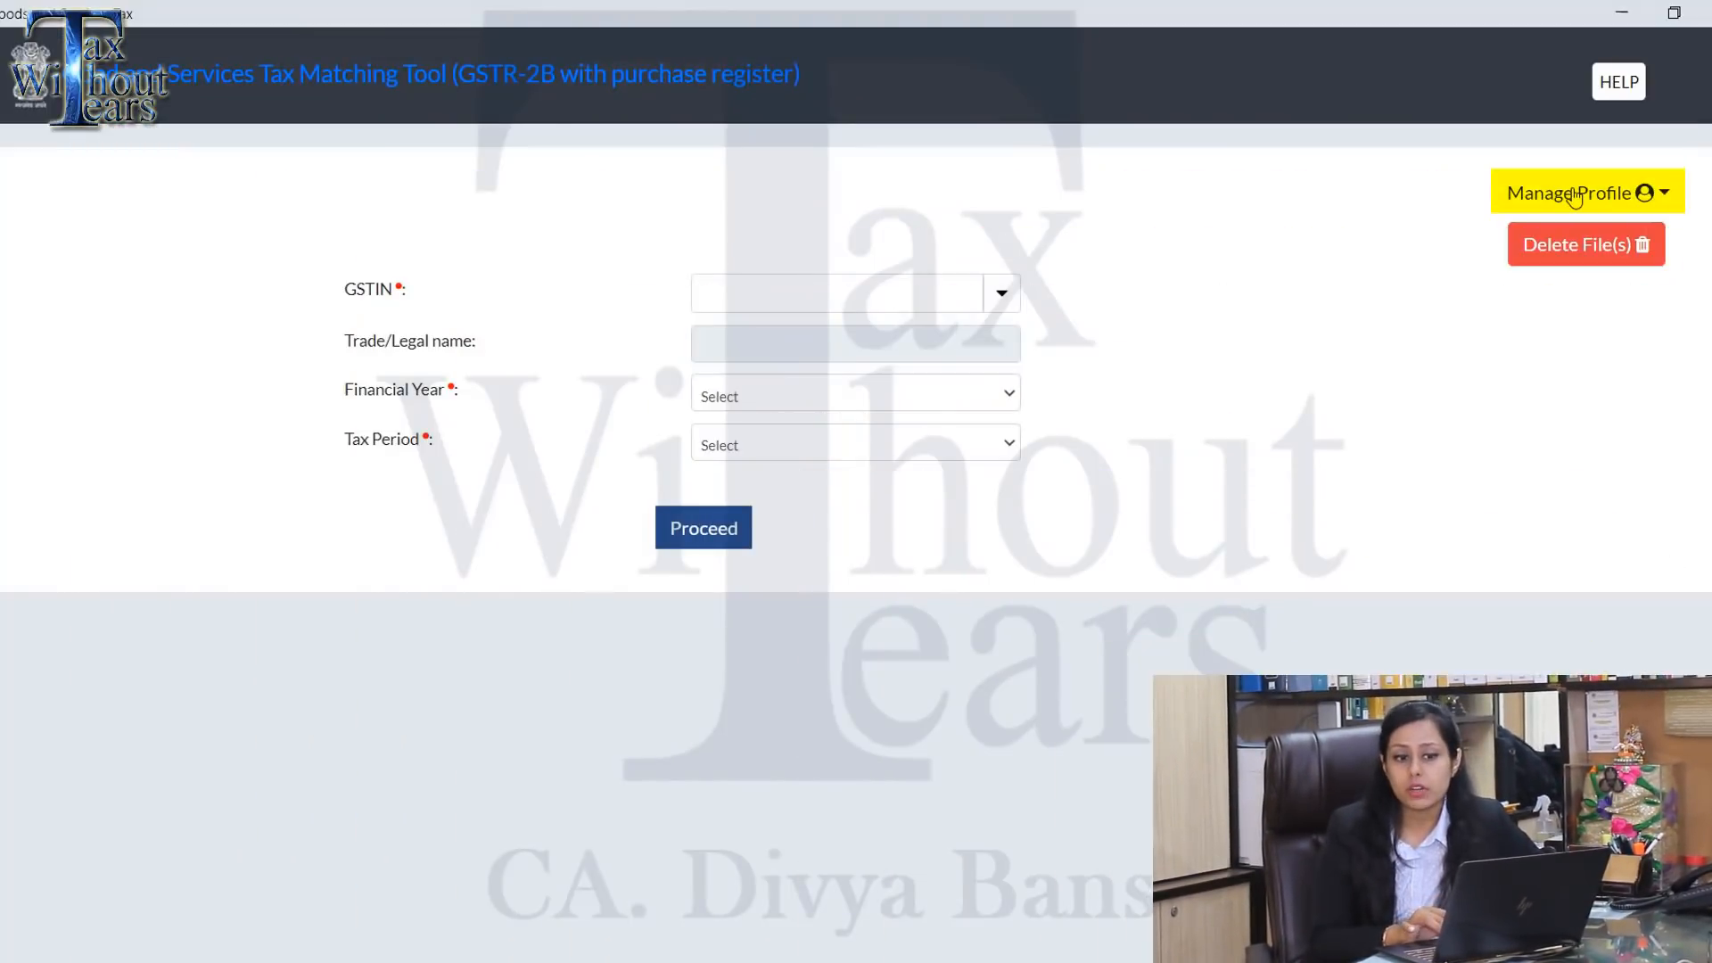
Step: In the Matching Tool, look over the Add Profile form's GSTIN, Trade/Legal name and SEZ Unit/Developer fields and return without saving
{"action": "left_click", "coordinate": [1573, 196]}
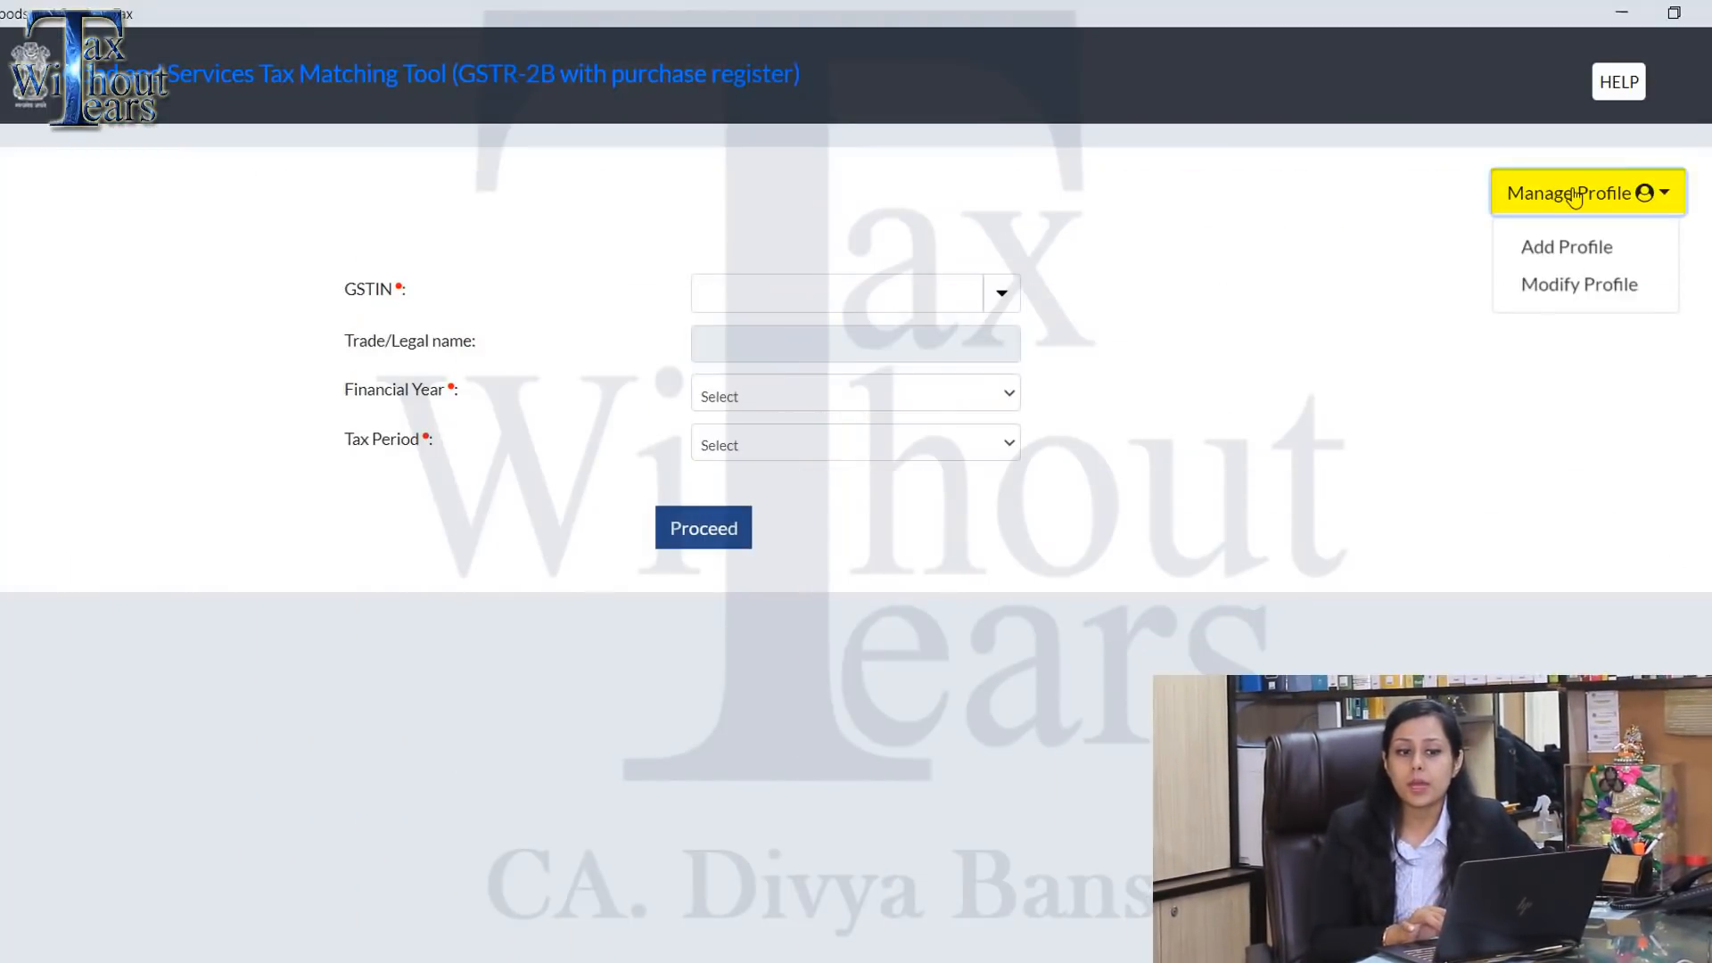
{"action": "left_click", "coordinate": [1571, 256]}
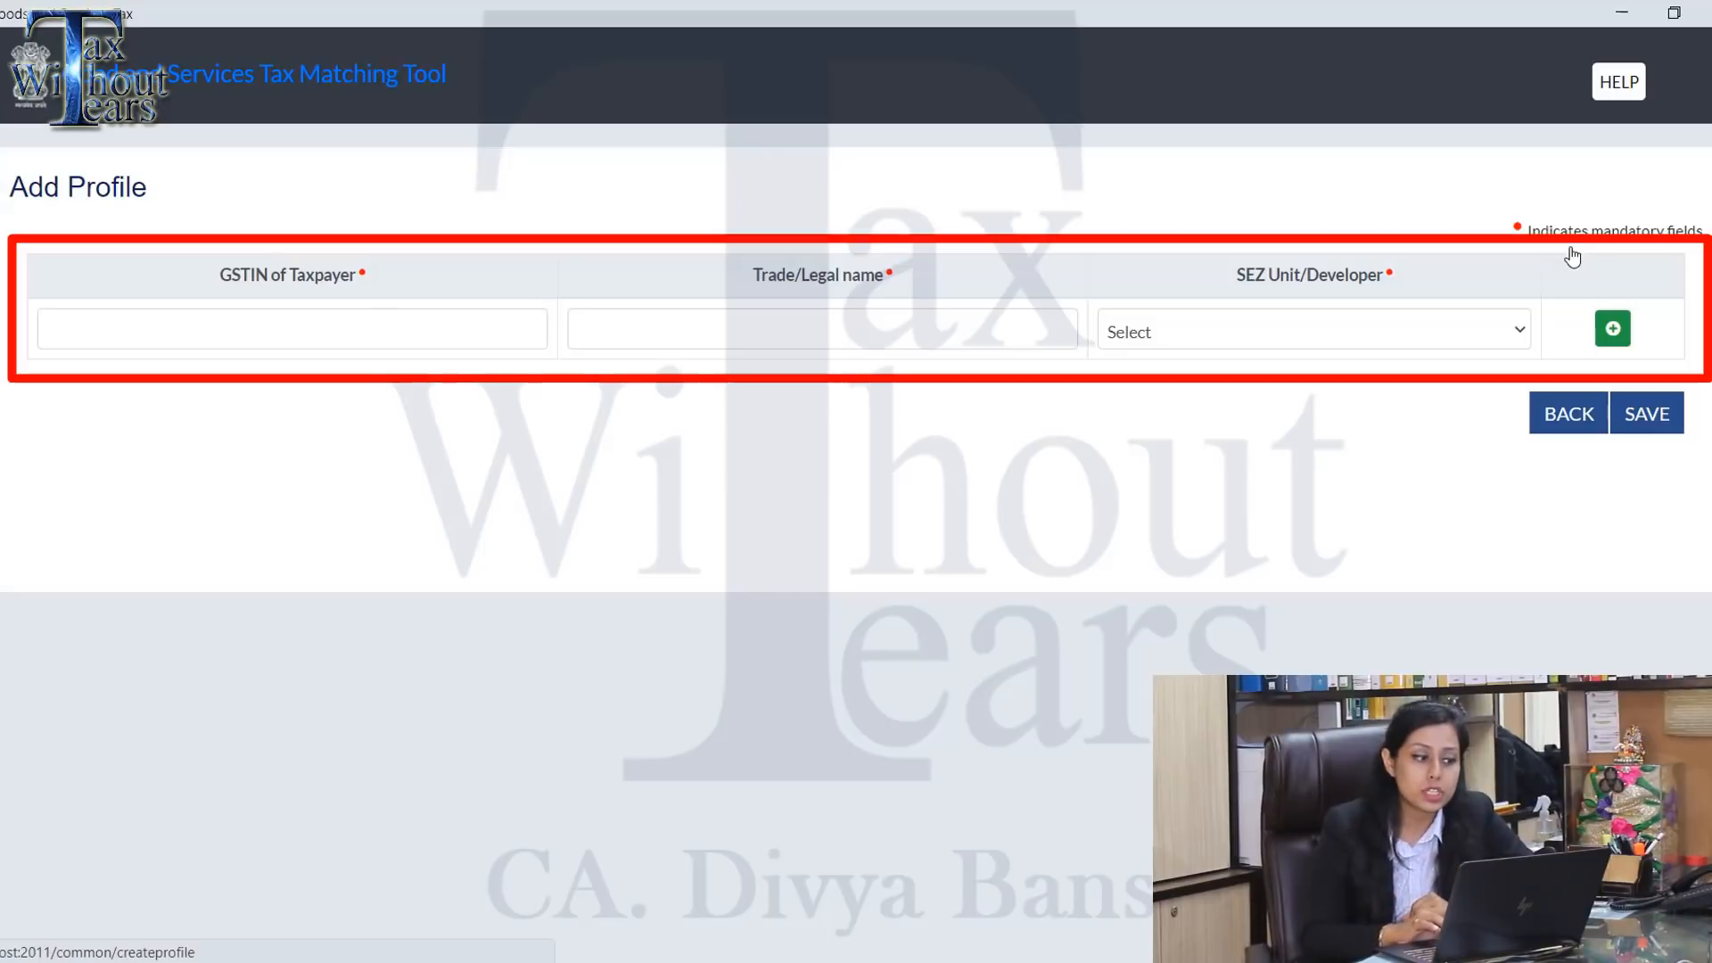
{"action": "left_click", "coordinate": [499, 343]}
{"action": "left_click", "coordinate": [772, 331]}
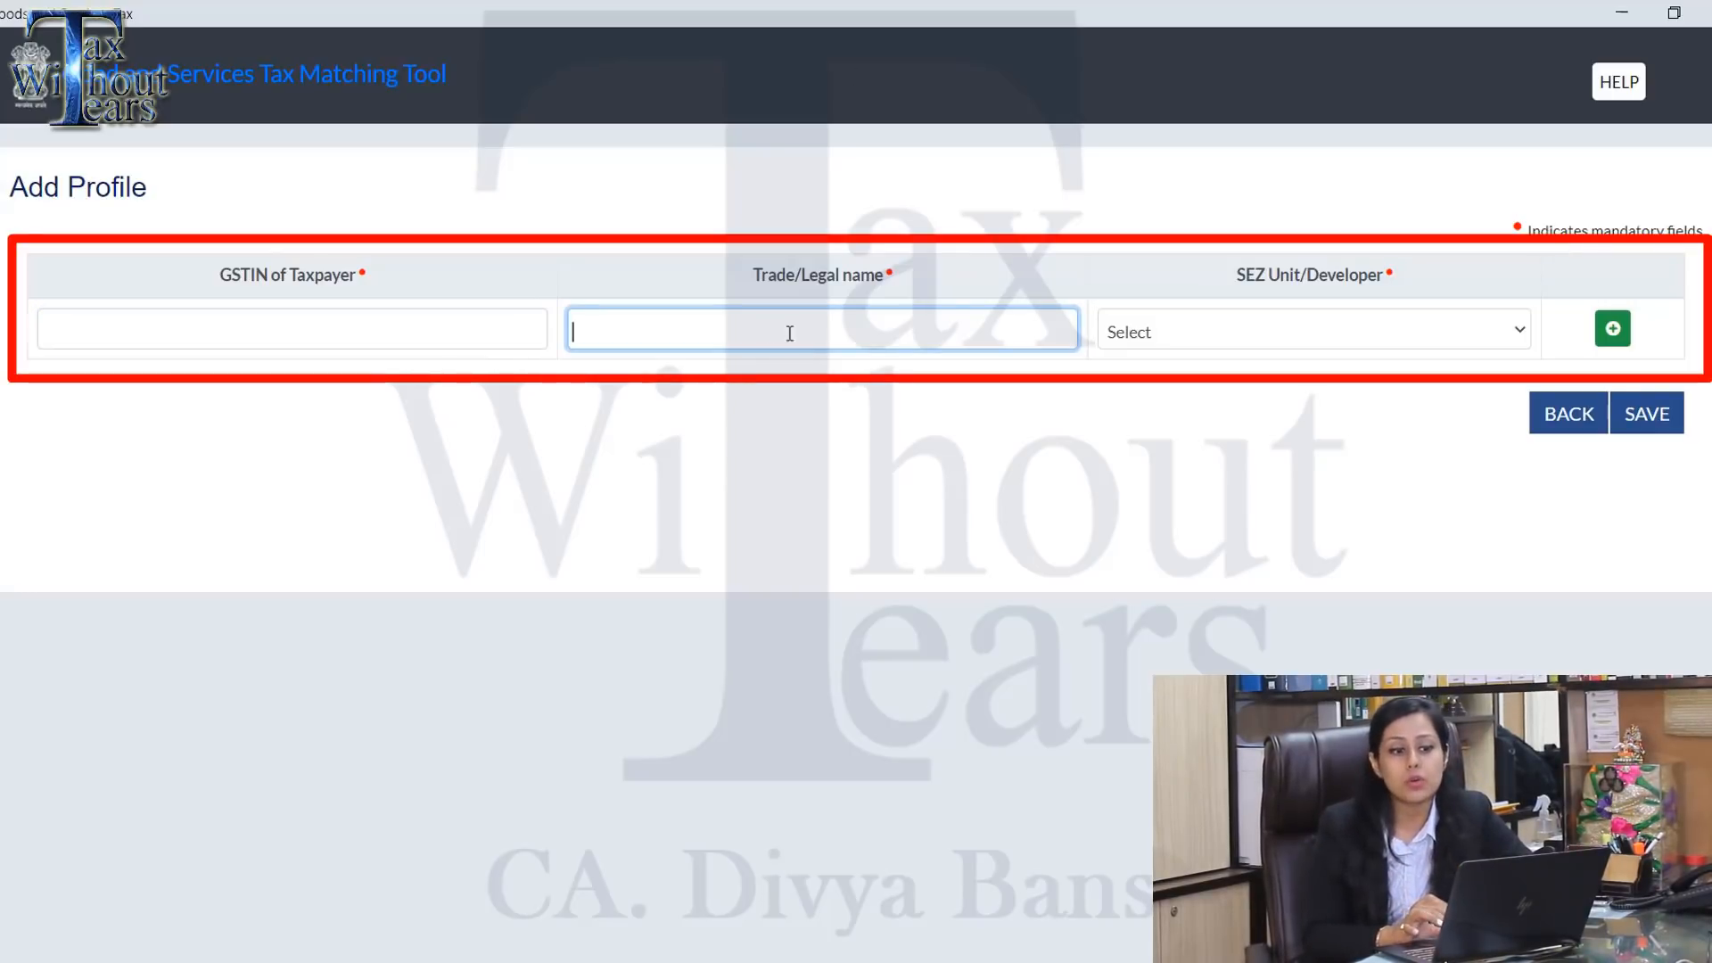
{"action": "left_click", "coordinate": [1260, 335]}
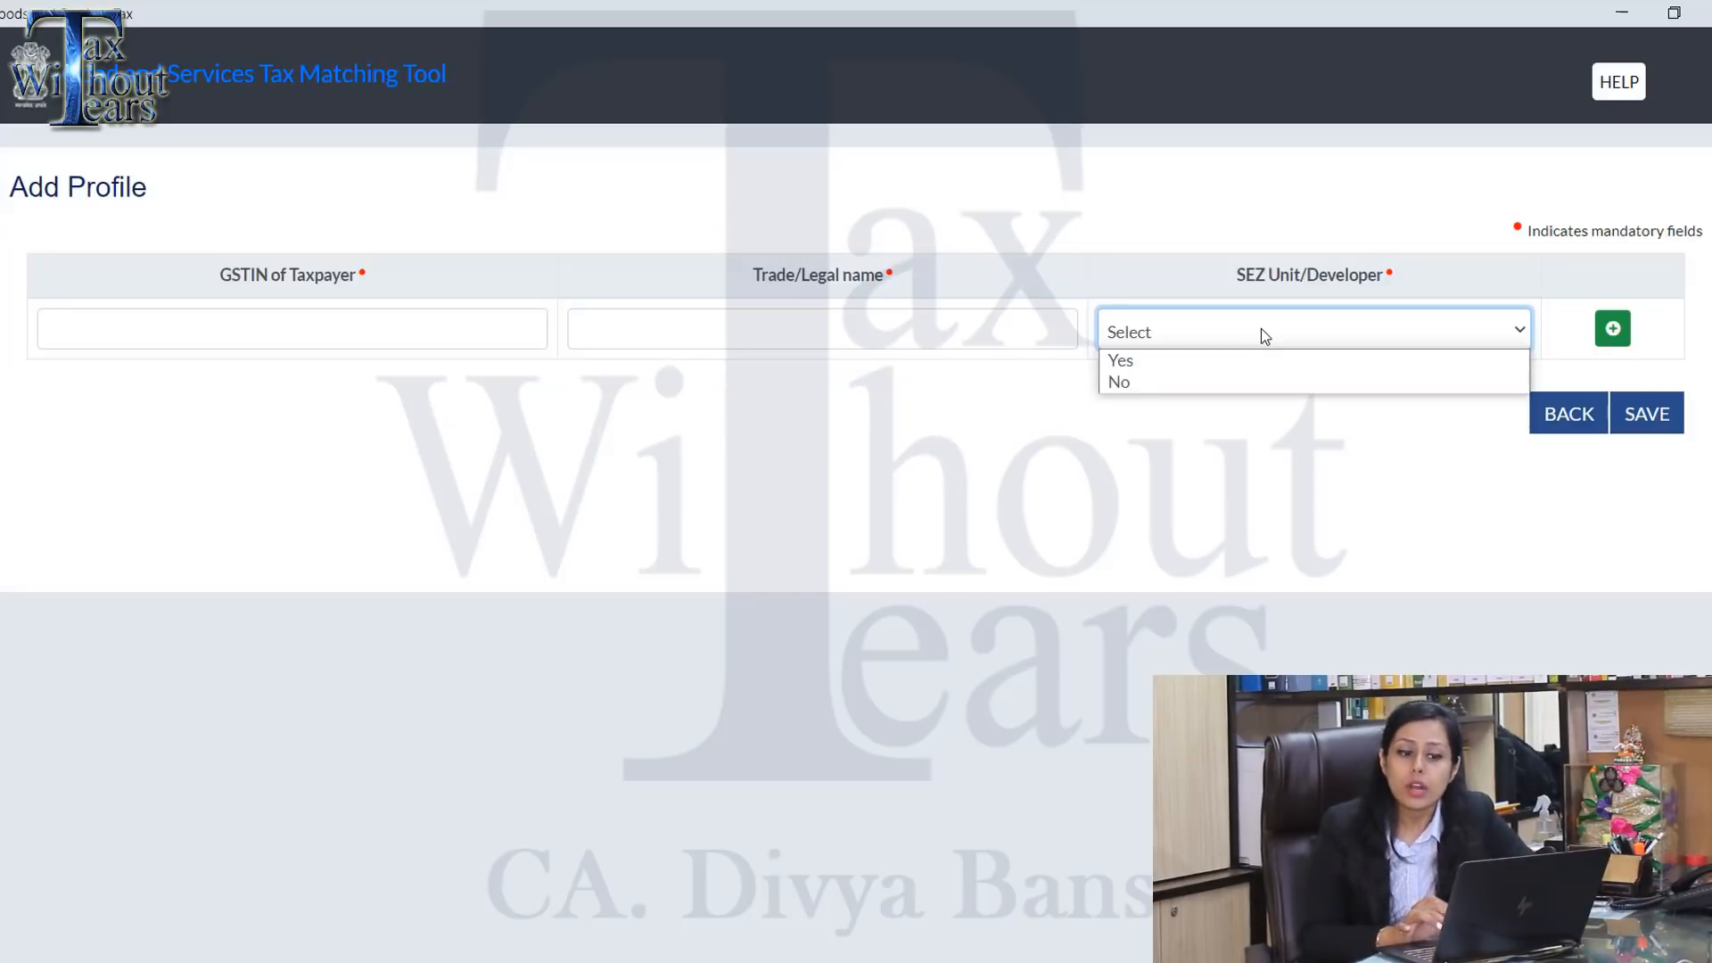
{"action": "left_click", "coordinate": [1261, 332]}
{"action": "left_click", "coordinate": [1568, 414]}
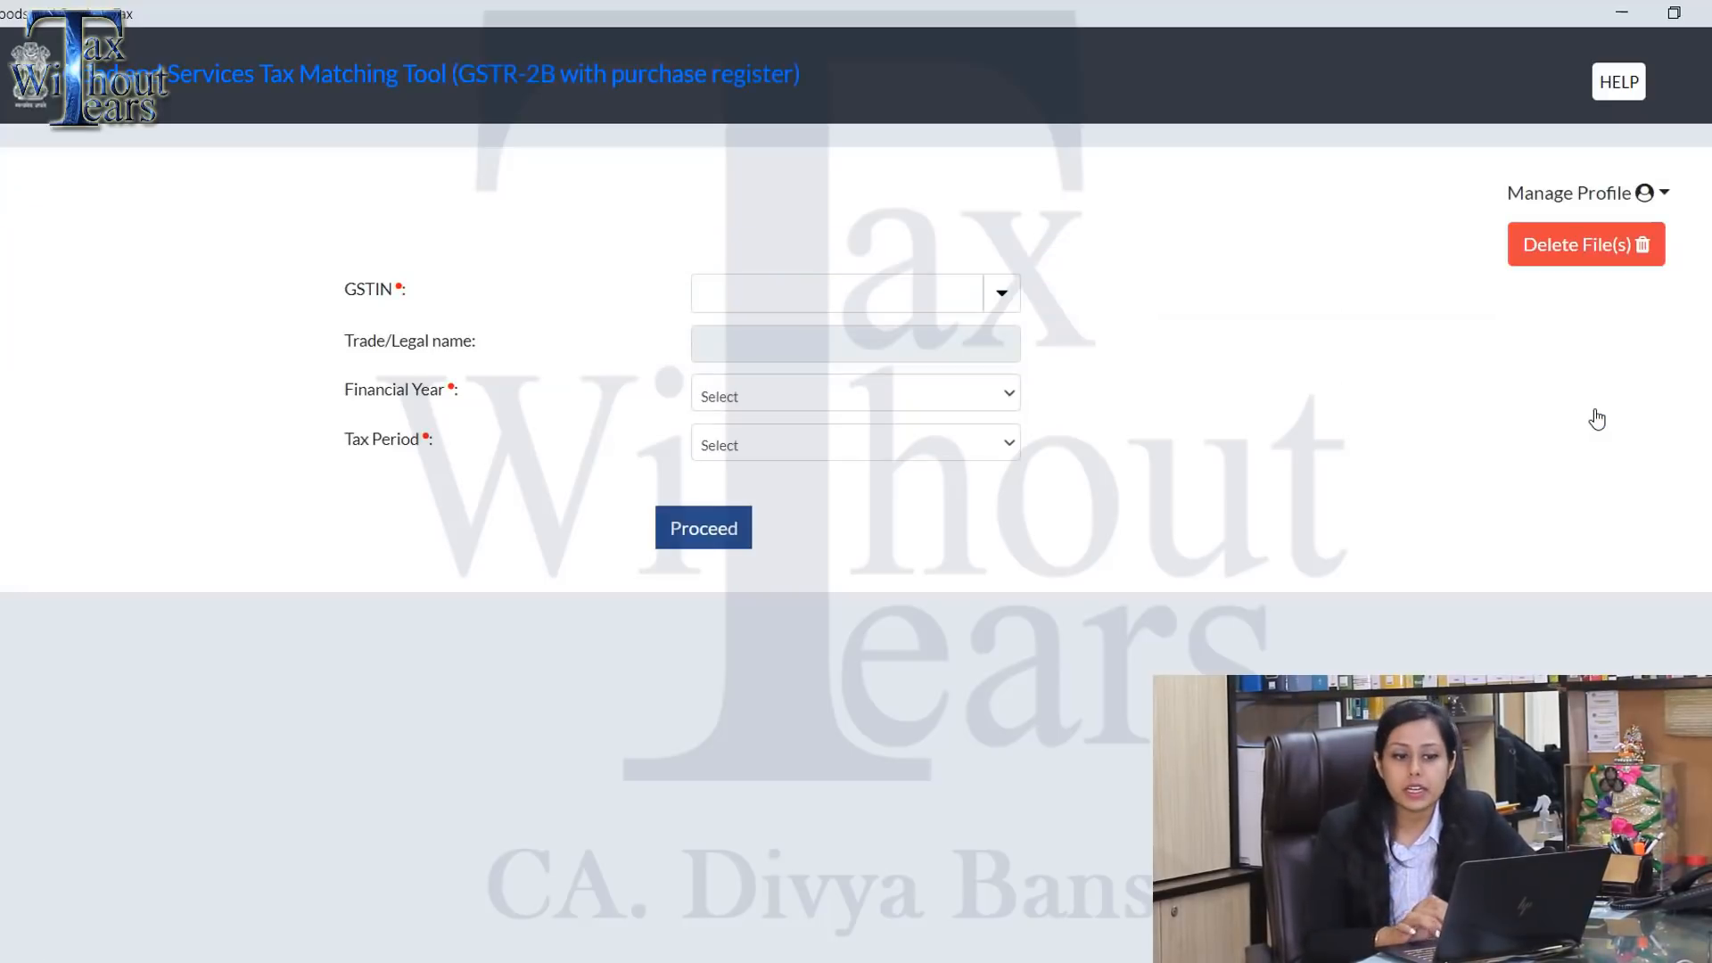
{"action": "left_click", "coordinate": [1569, 193]}
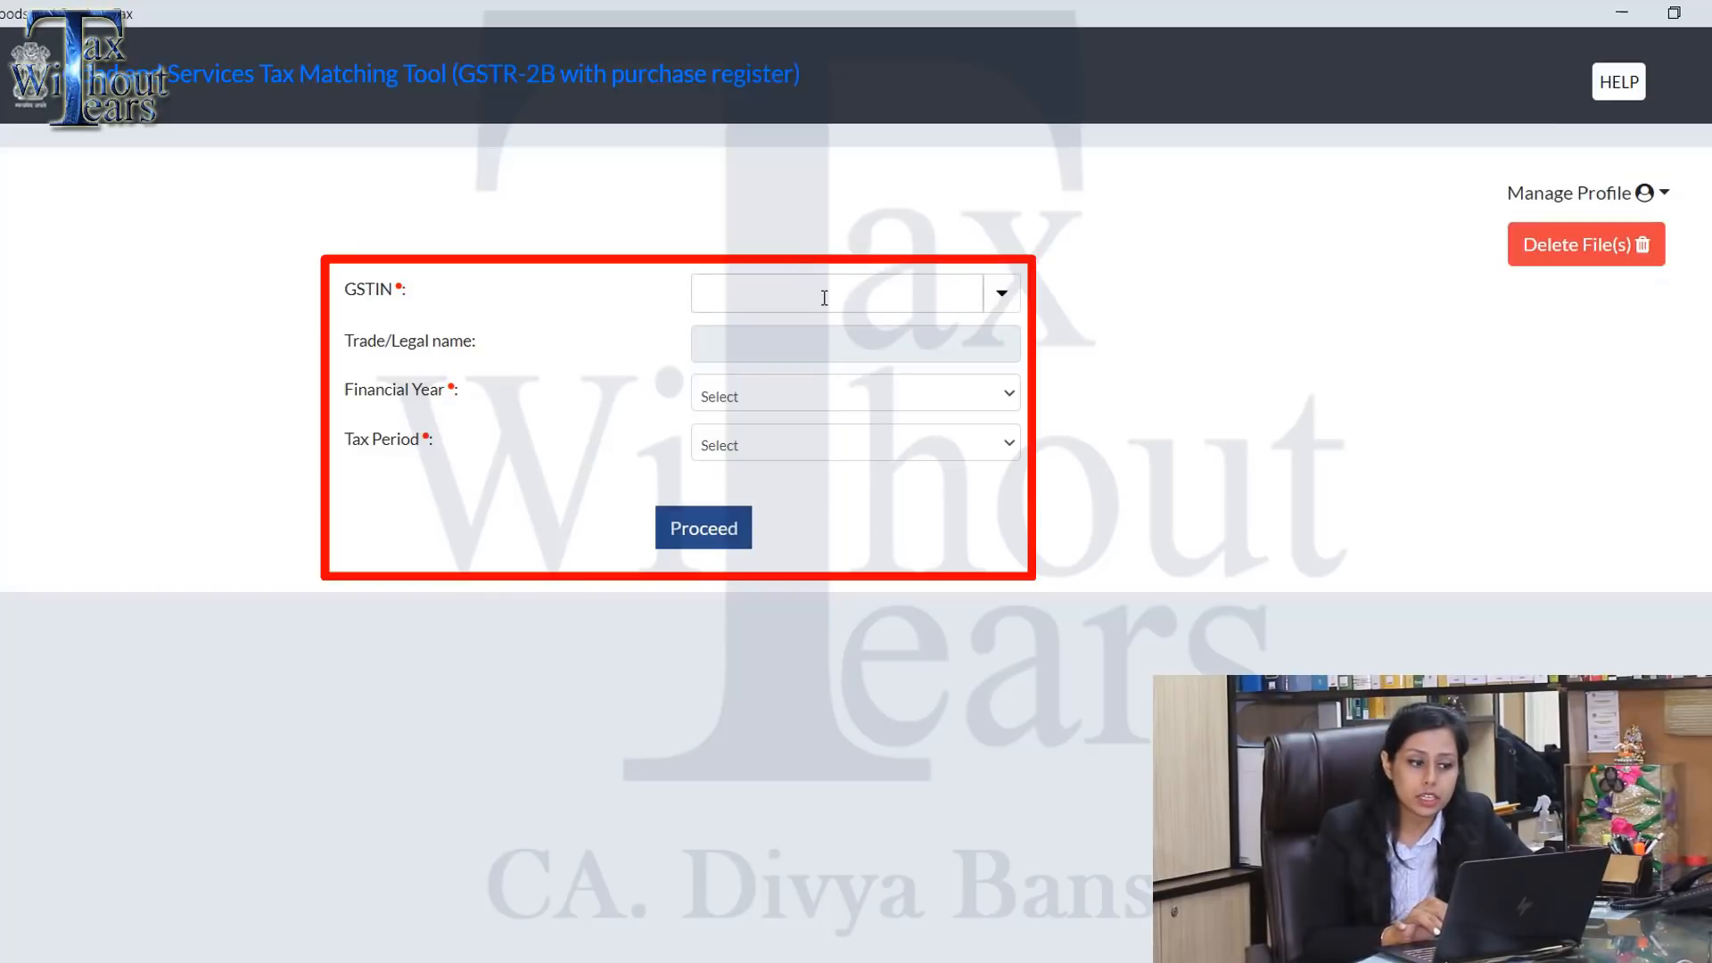
Step: Select the saved taxpayer's GSTIN, financial year 2020-21 and tax period July, and proceed to the GSTR-2B statement page
{"action": "left_click", "coordinate": [941, 298]}
{"action": "left_click", "coordinate": [1001, 293]}
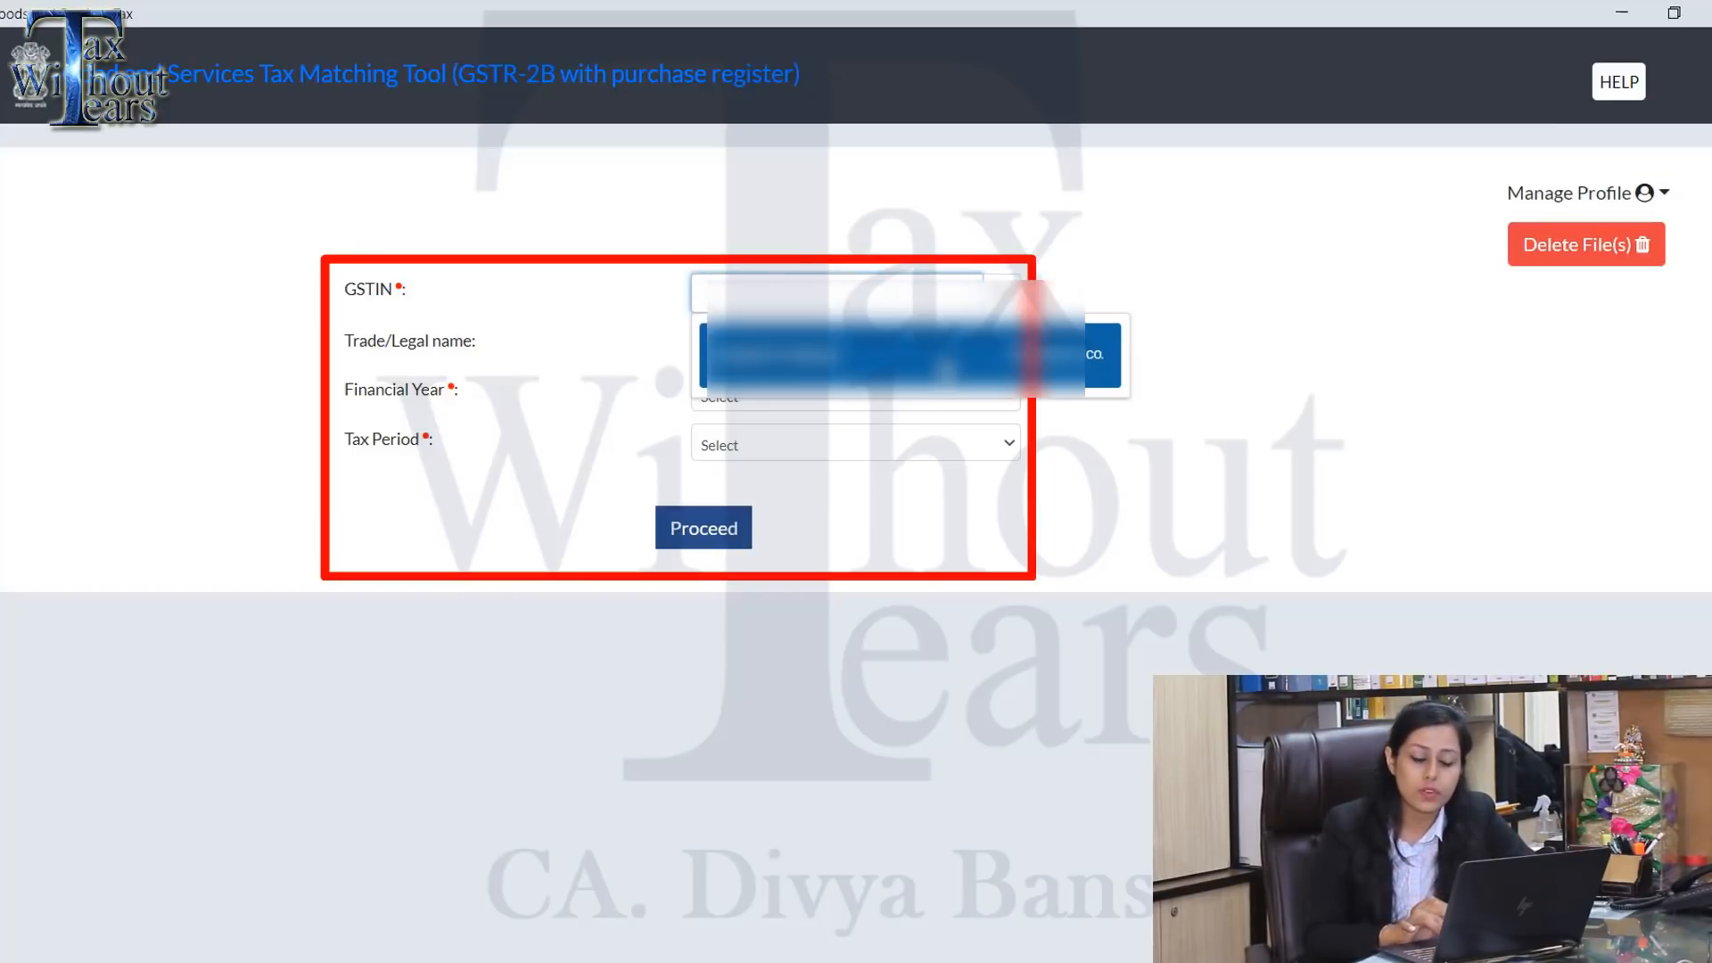
{"action": "left_click", "coordinate": [947, 357]}
{"action": "left_click", "coordinate": [892, 396]}
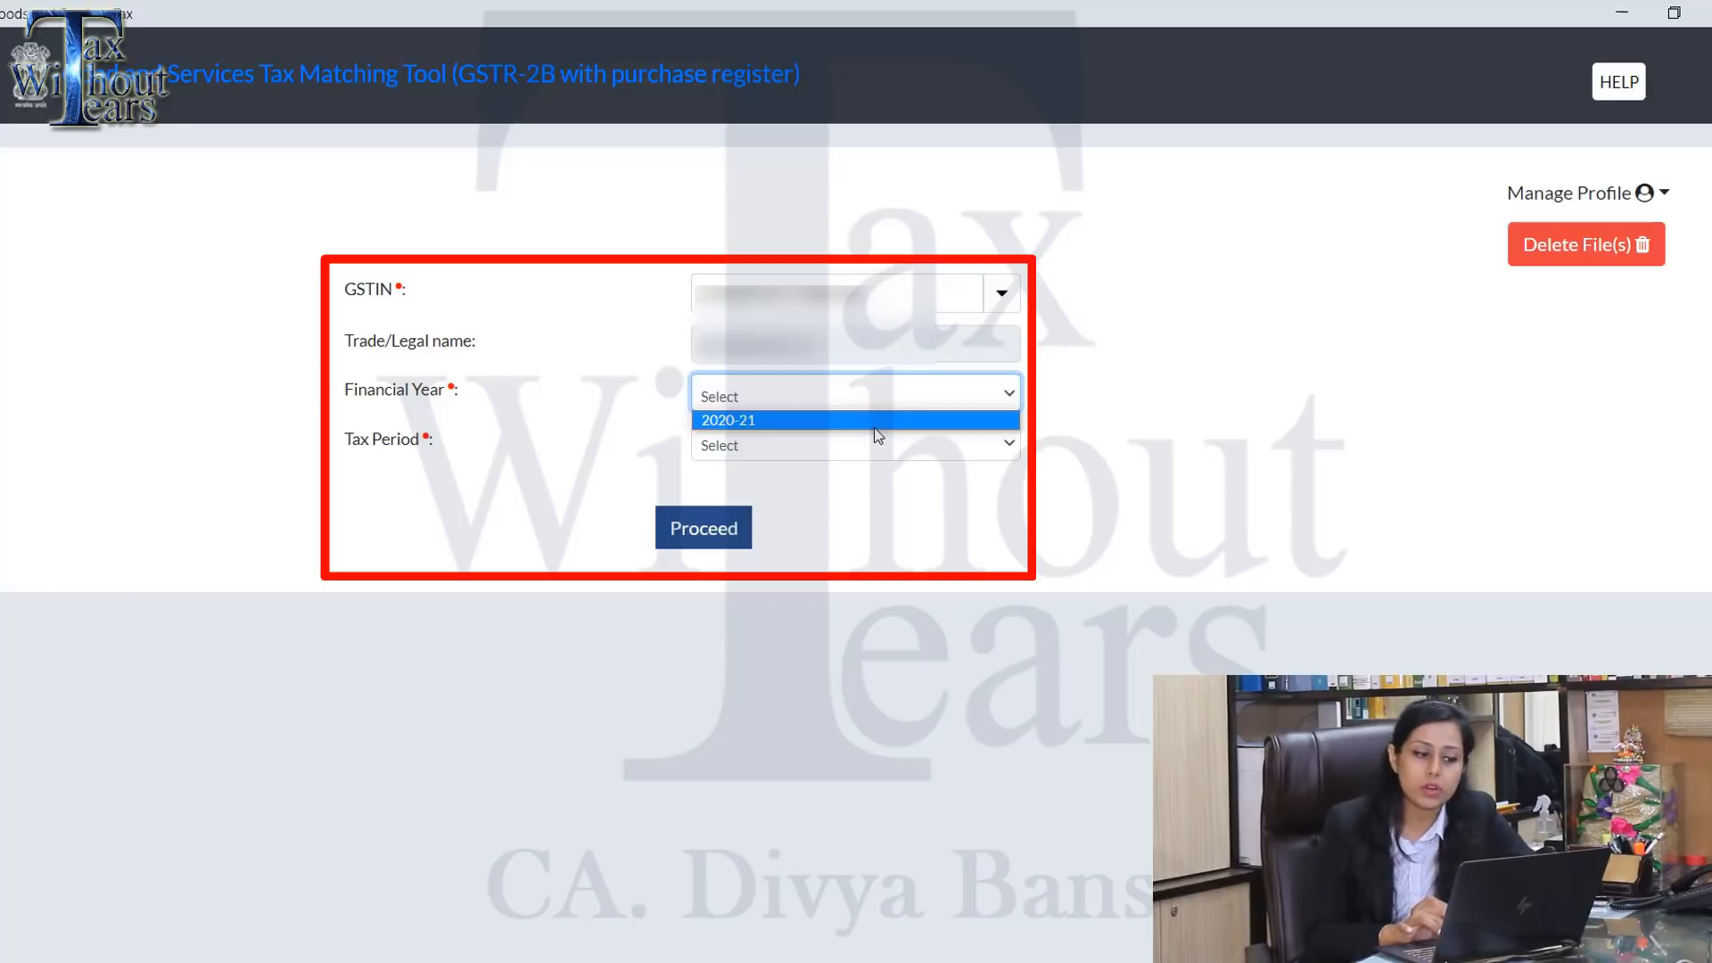
{"action": "left_click", "coordinate": [873, 422]}
{"action": "left_click", "coordinate": [865, 446]}
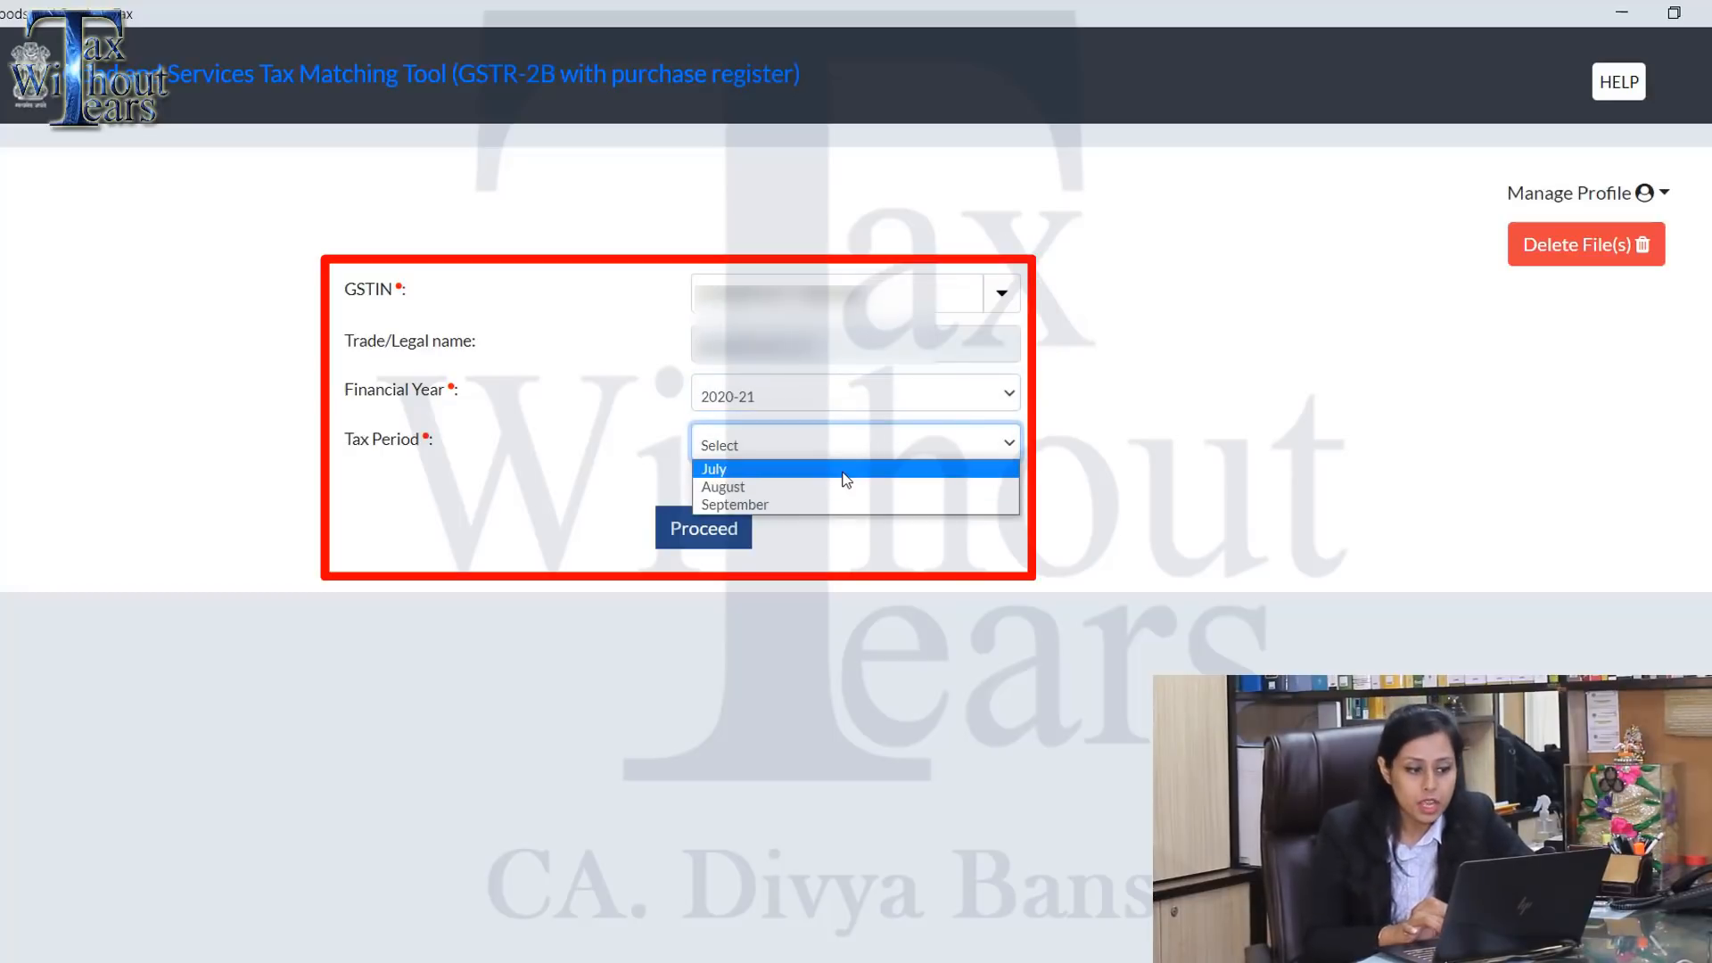
{"action": "left_click", "coordinate": [846, 479]}
{"action": "left_click", "coordinate": [671, 543]}
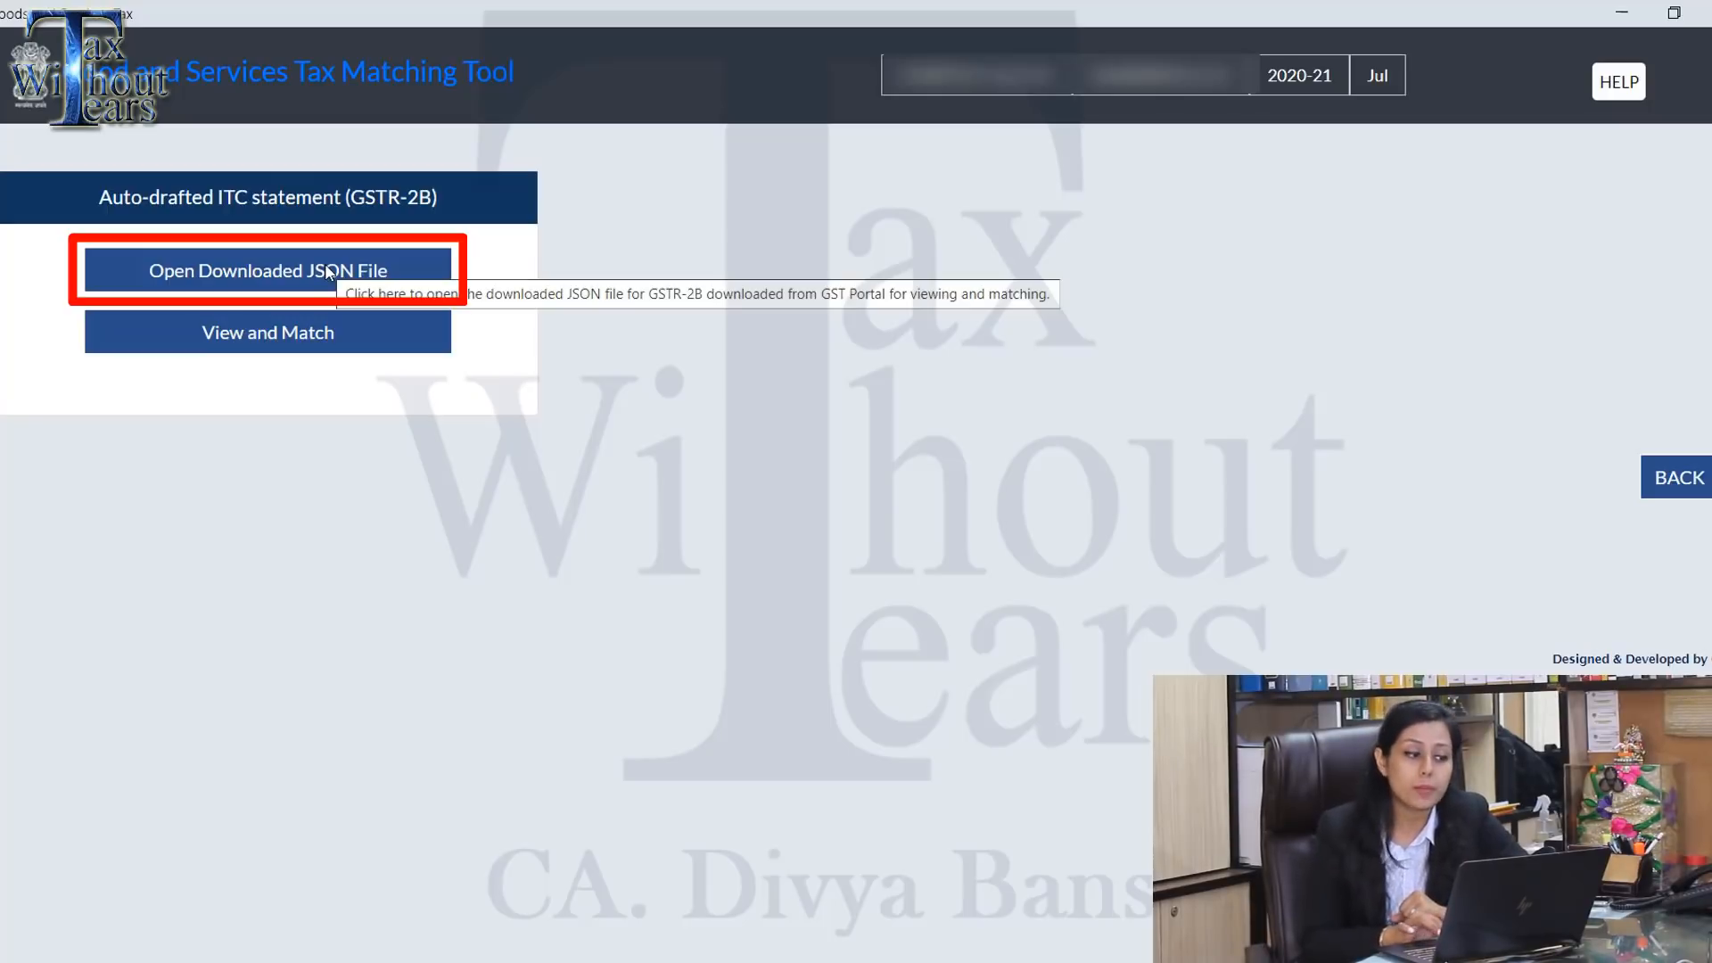
Step: Import the downloaded GSTR-2B JSON file from the Matching_Offline_Tool folder, replacing the data already opened for the tax period
{"action": "left_click", "coordinate": [329, 272]}
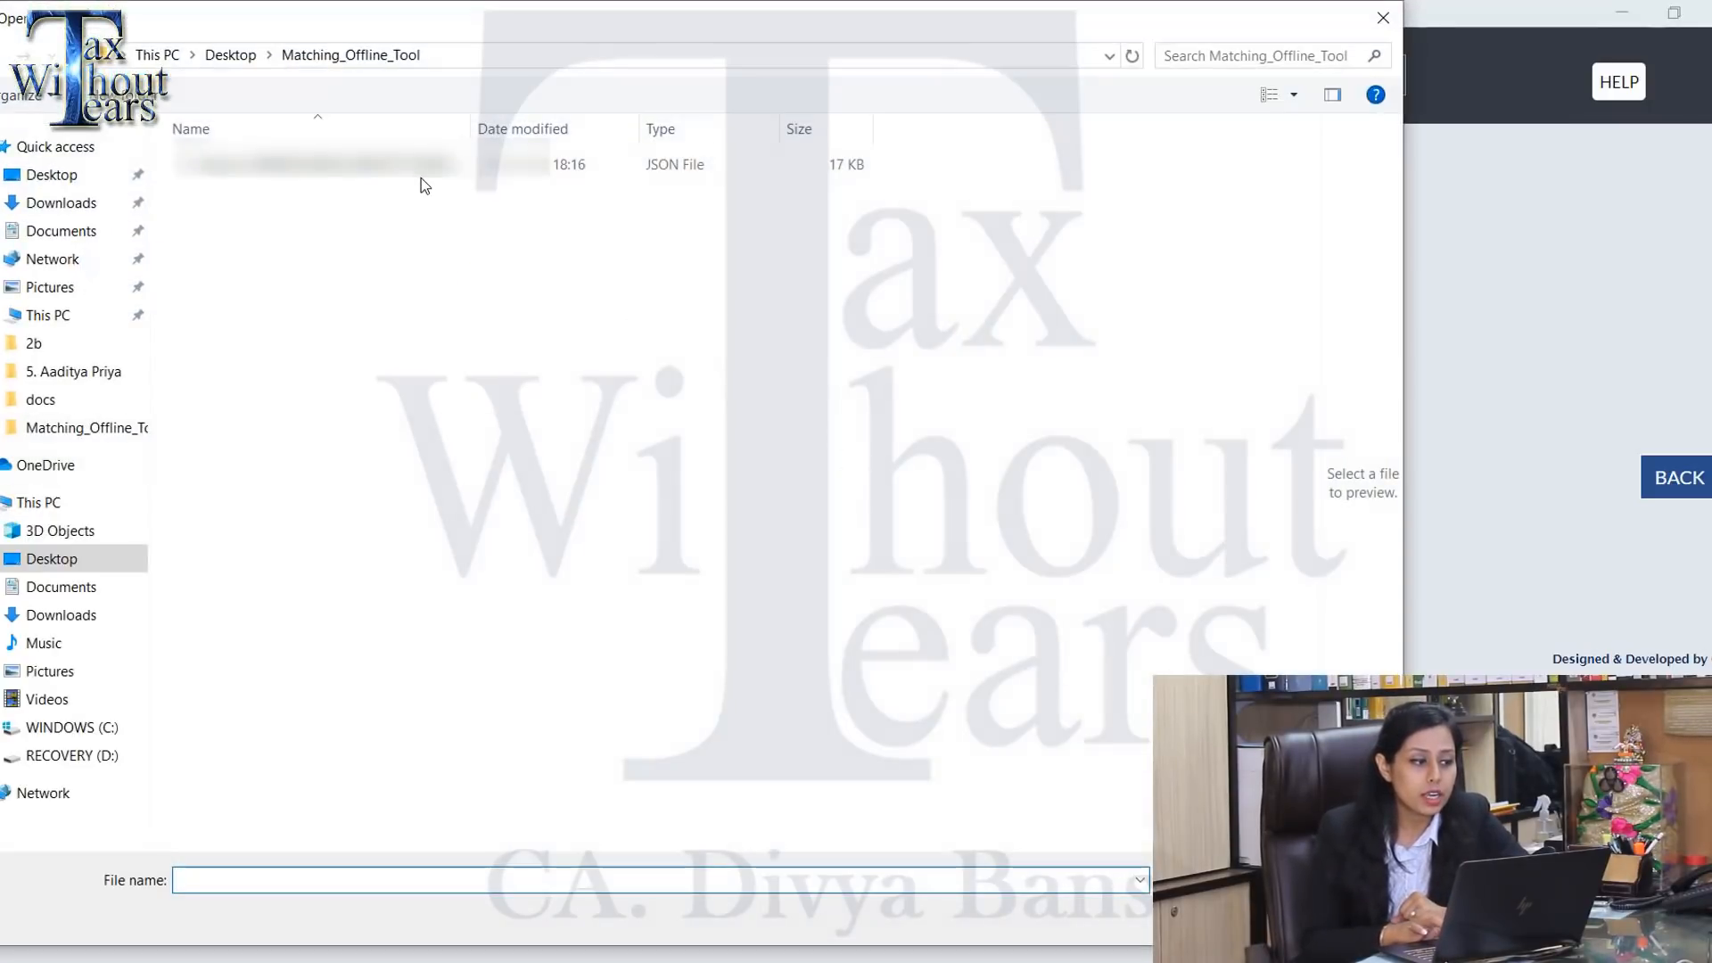
{"action": "double_click", "coordinate": [410, 164]}
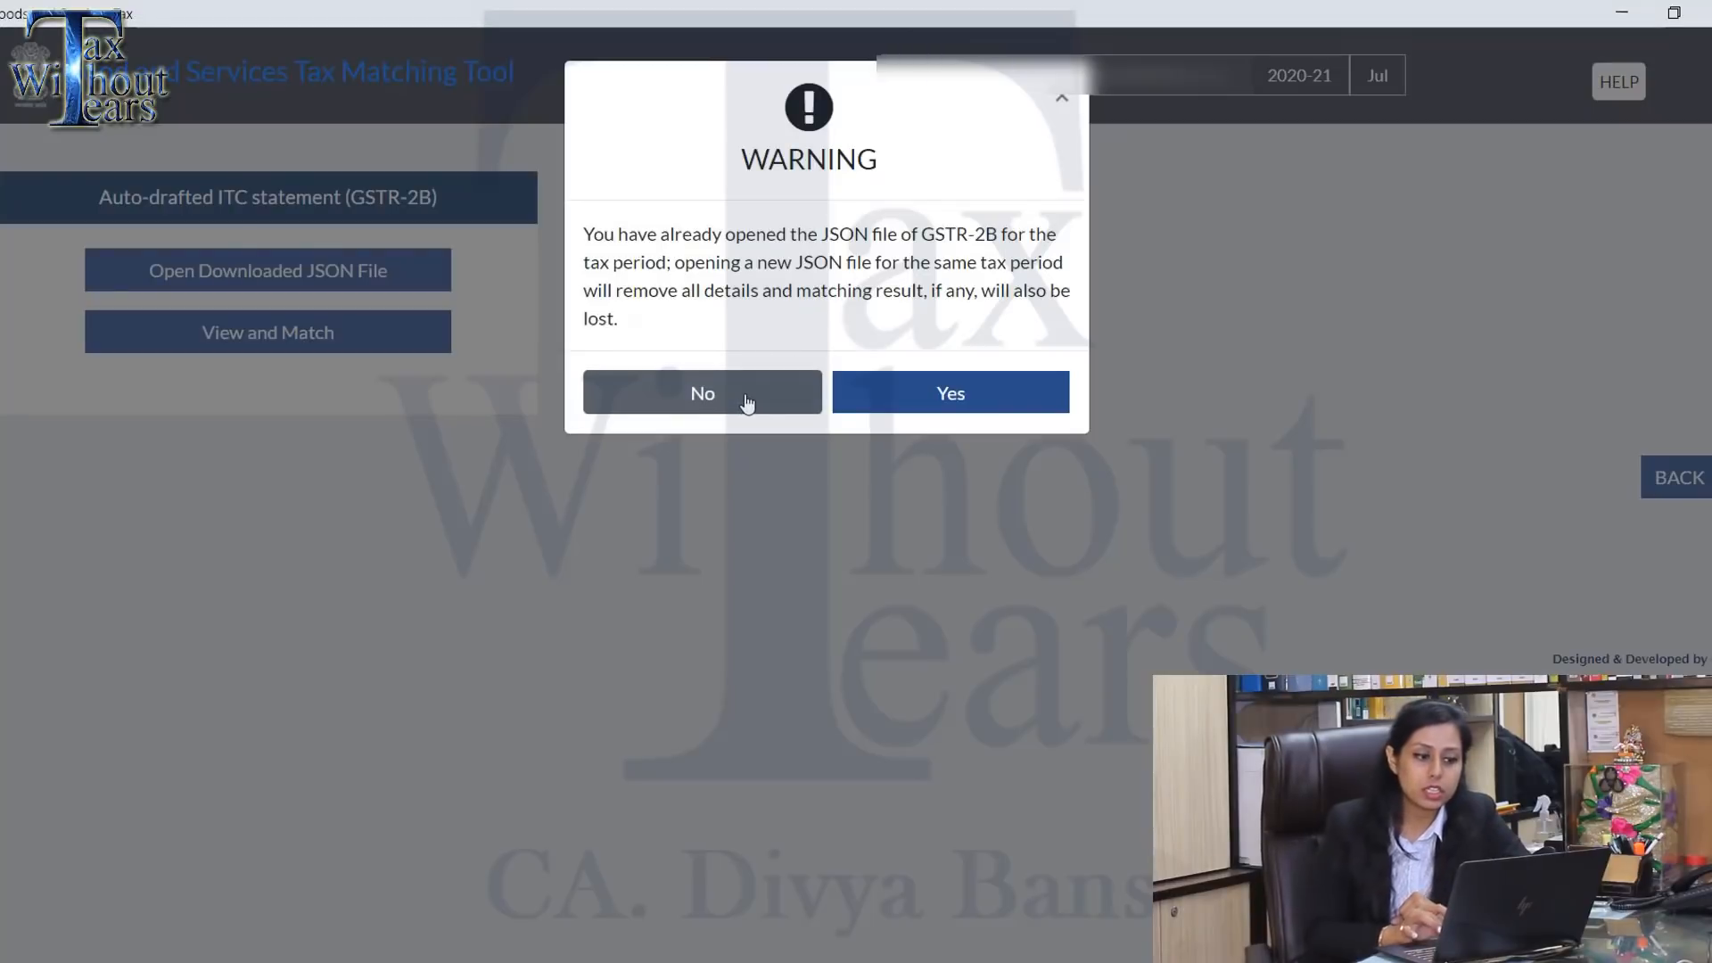
{"action": "left_click", "coordinate": [943, 397]}
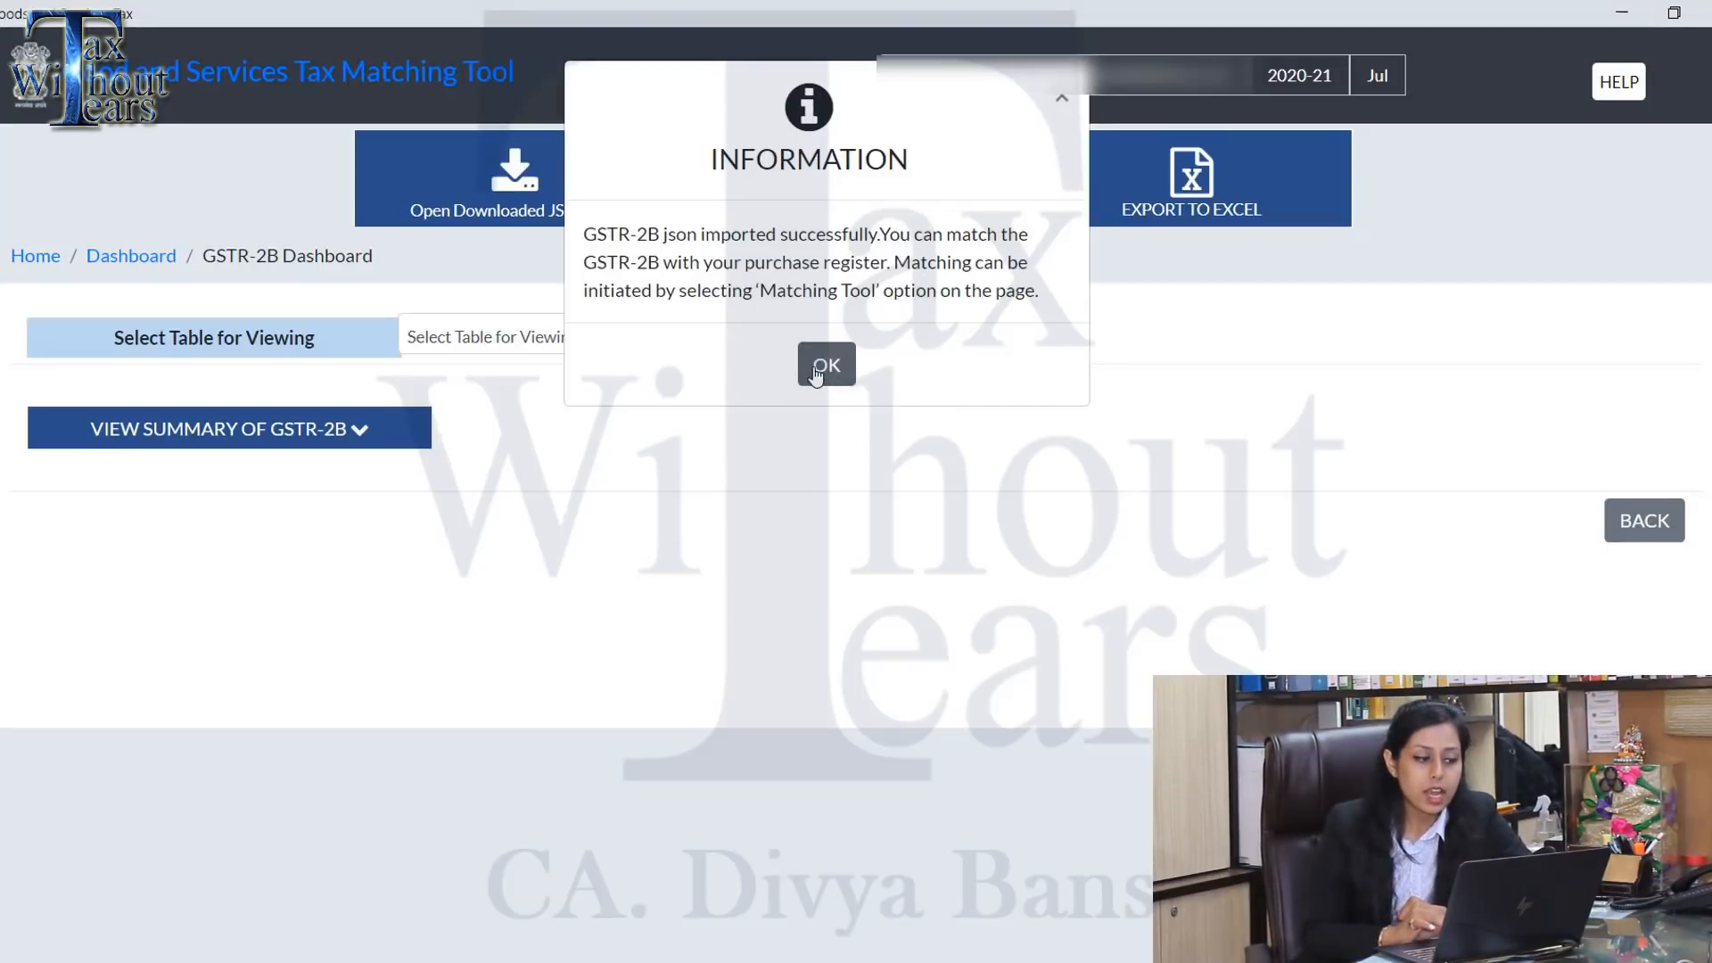
{"action": "left_click", "coordinate": [825, 365]}
Step: Show the summary of GSTR-2B and expand all headings of the ITC available table
{"action": "left_click", "coordinate": [337, 431]}
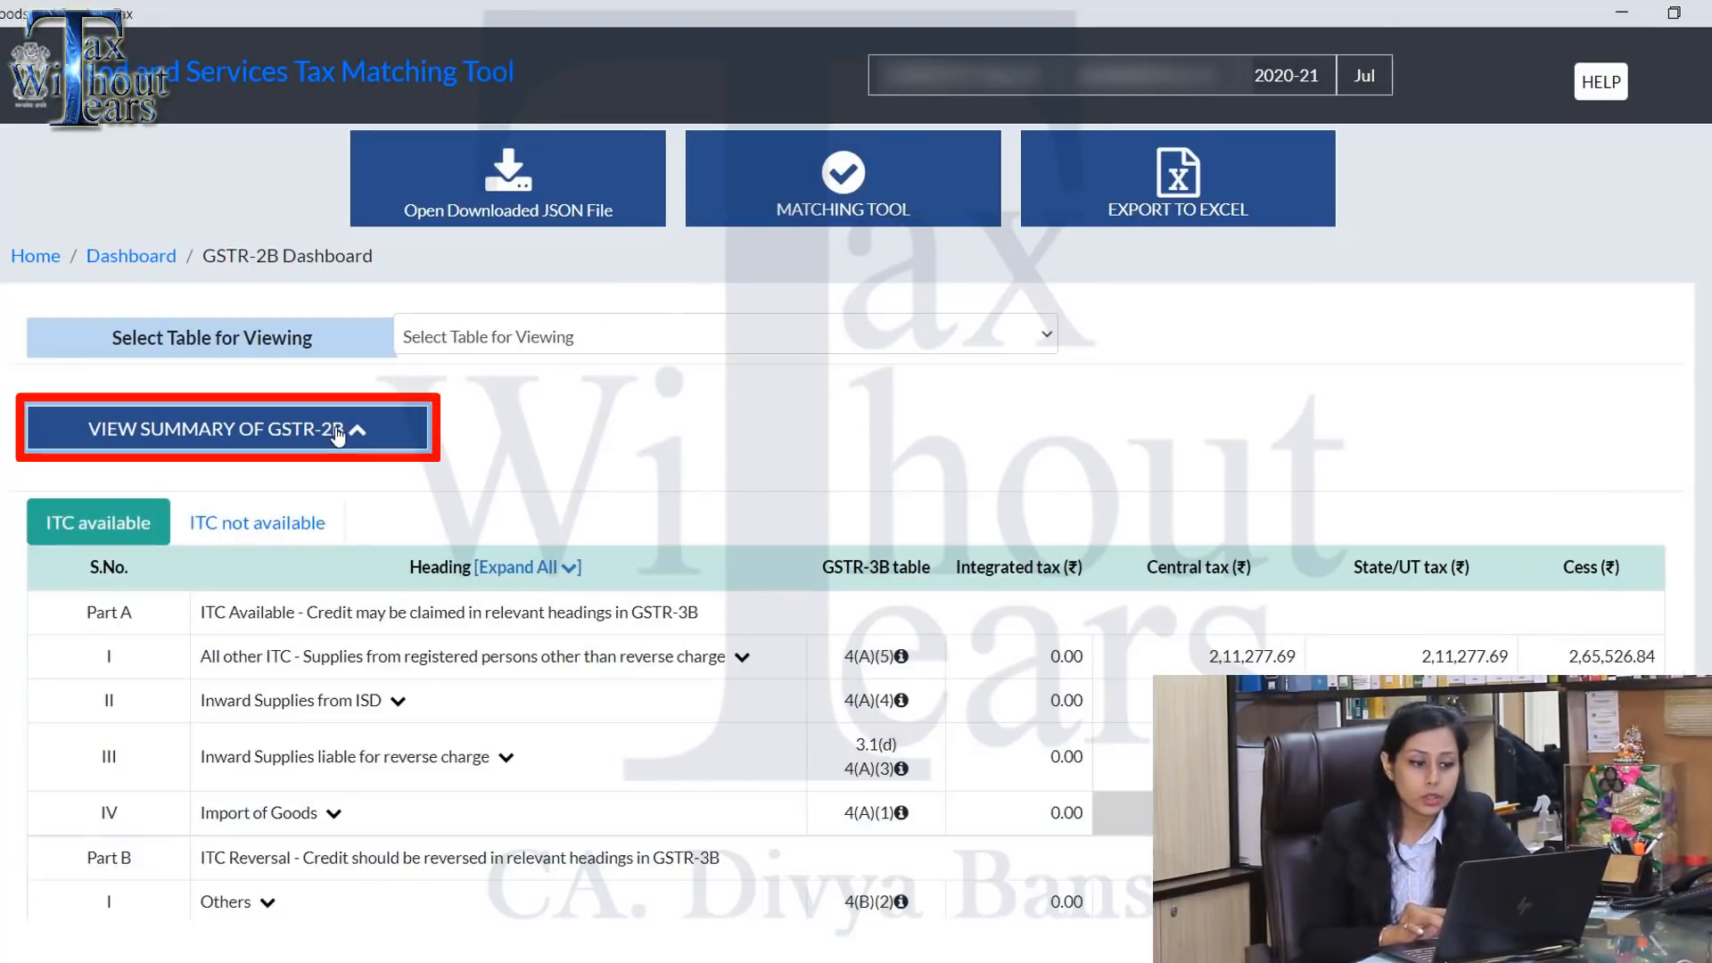
{"action": "scroll", "coordinate": [892, 607], "scroll_direction": "down", "scroll_amount": 2}
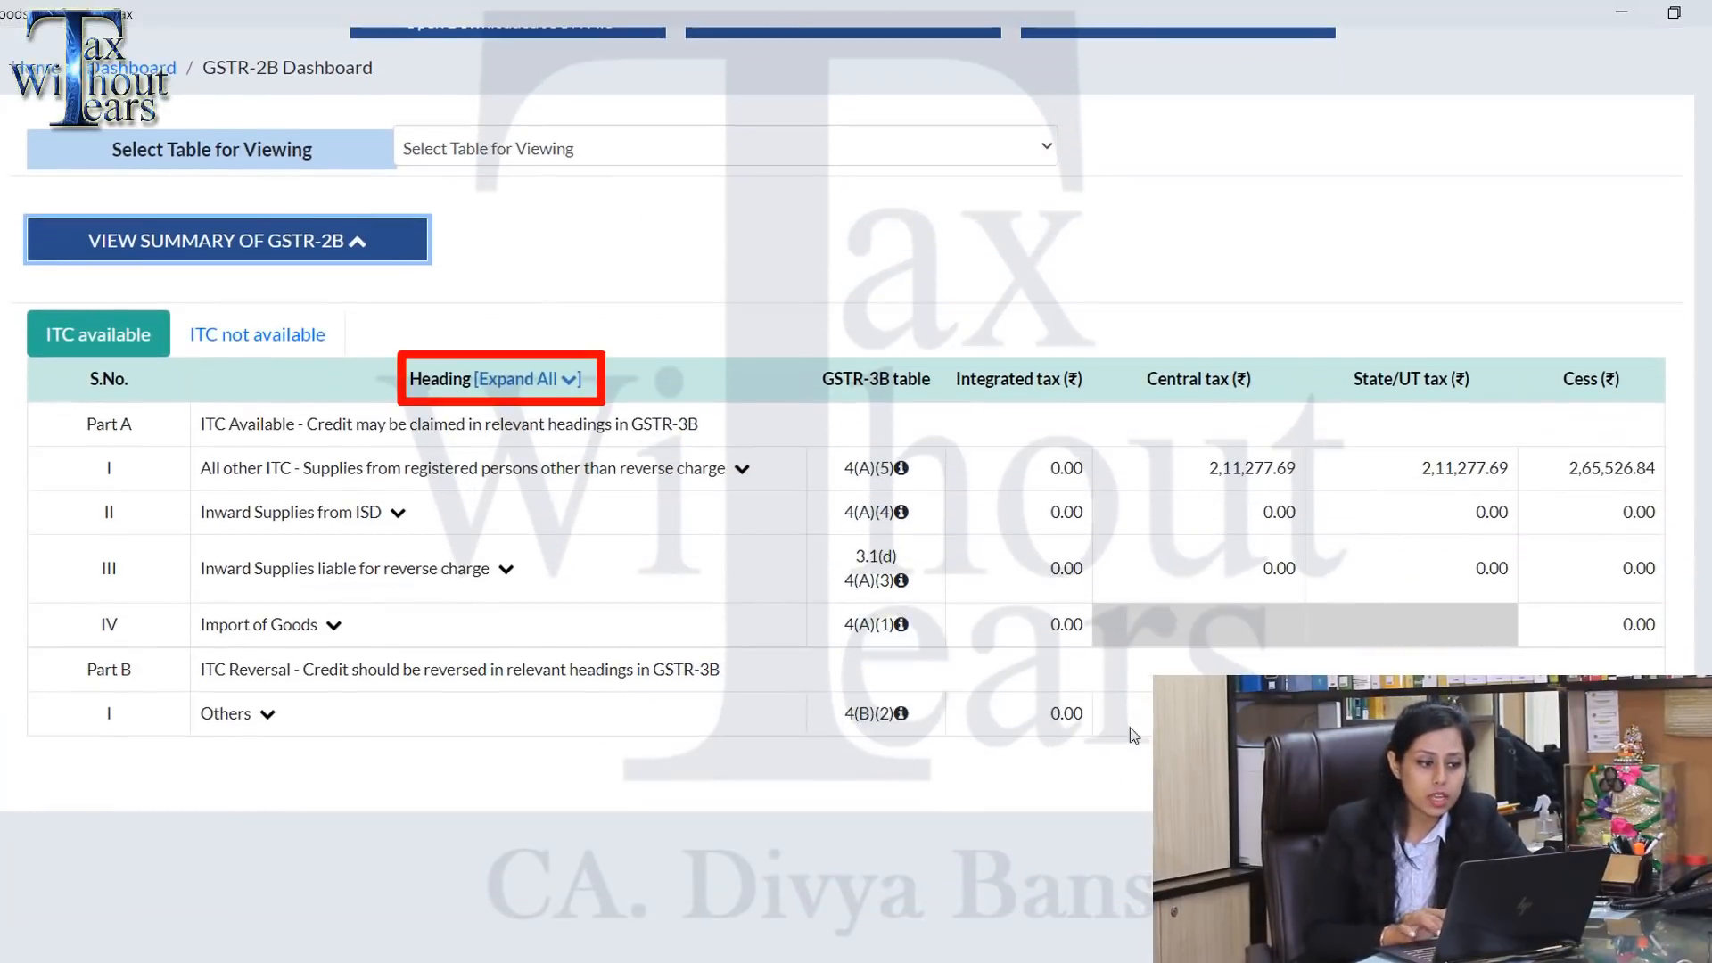
{"action": "left_click", "coordinate": [540, 382]}
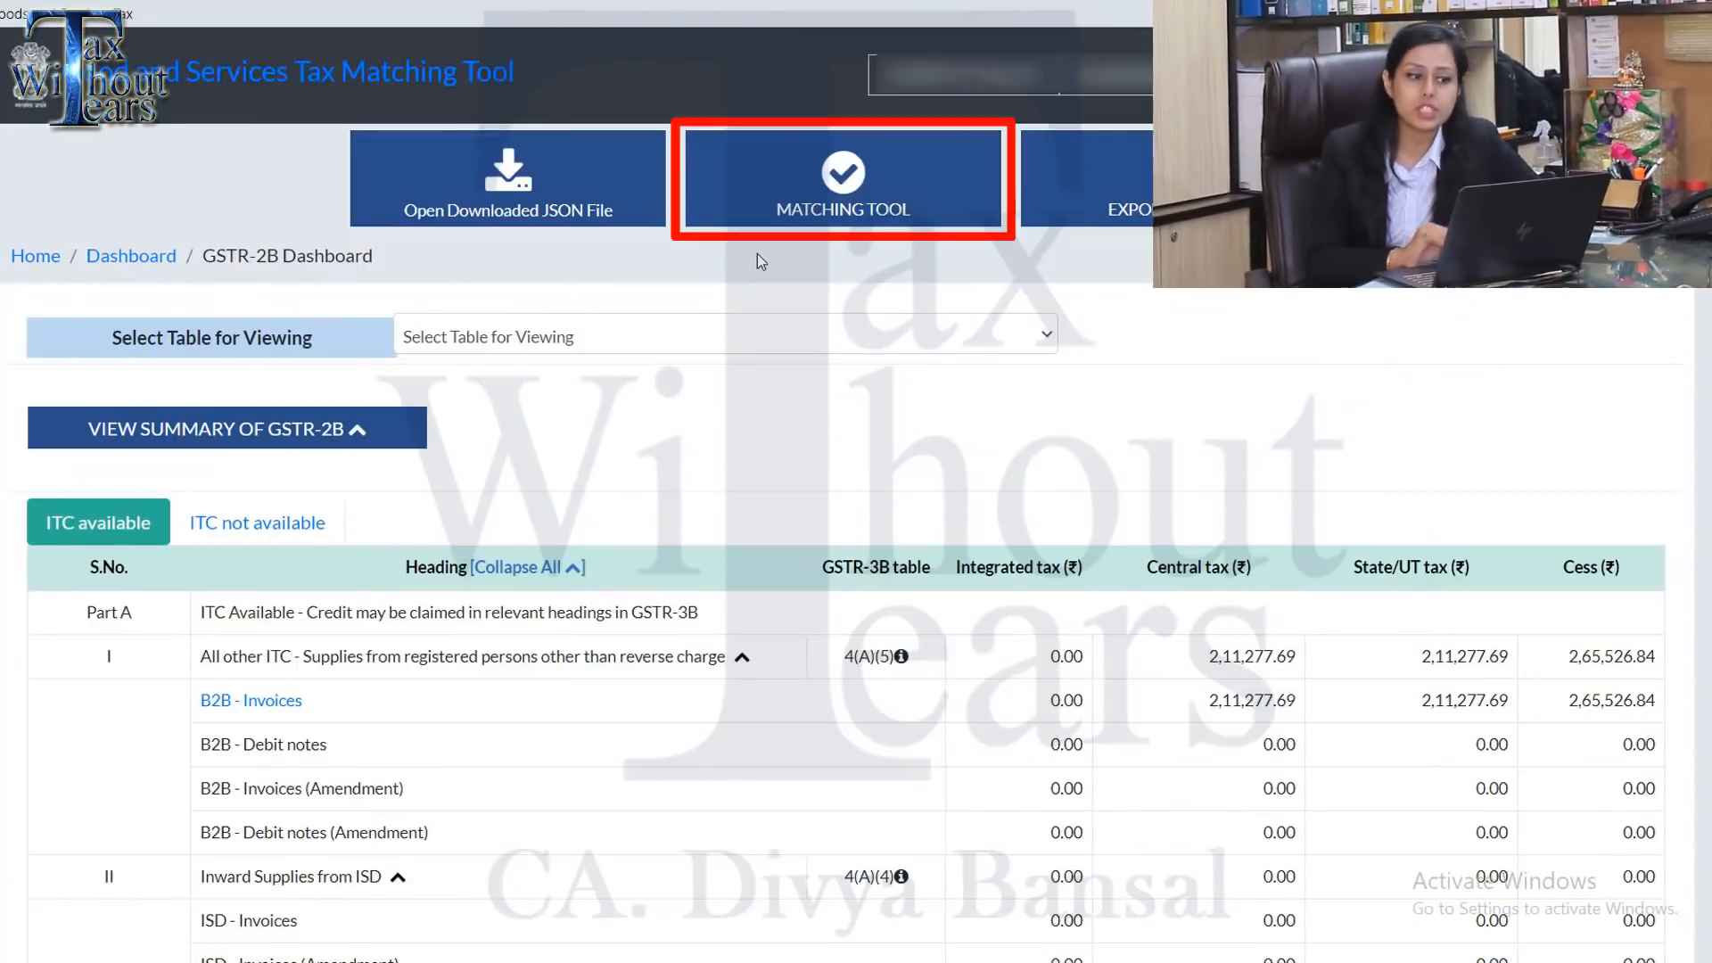
Step: Import PurchaseRegister_Template V1.0 as the purchase register in the matching tool and match it with GSTR-2B
{"action": "left_click", "coordinate": [840, 198]}
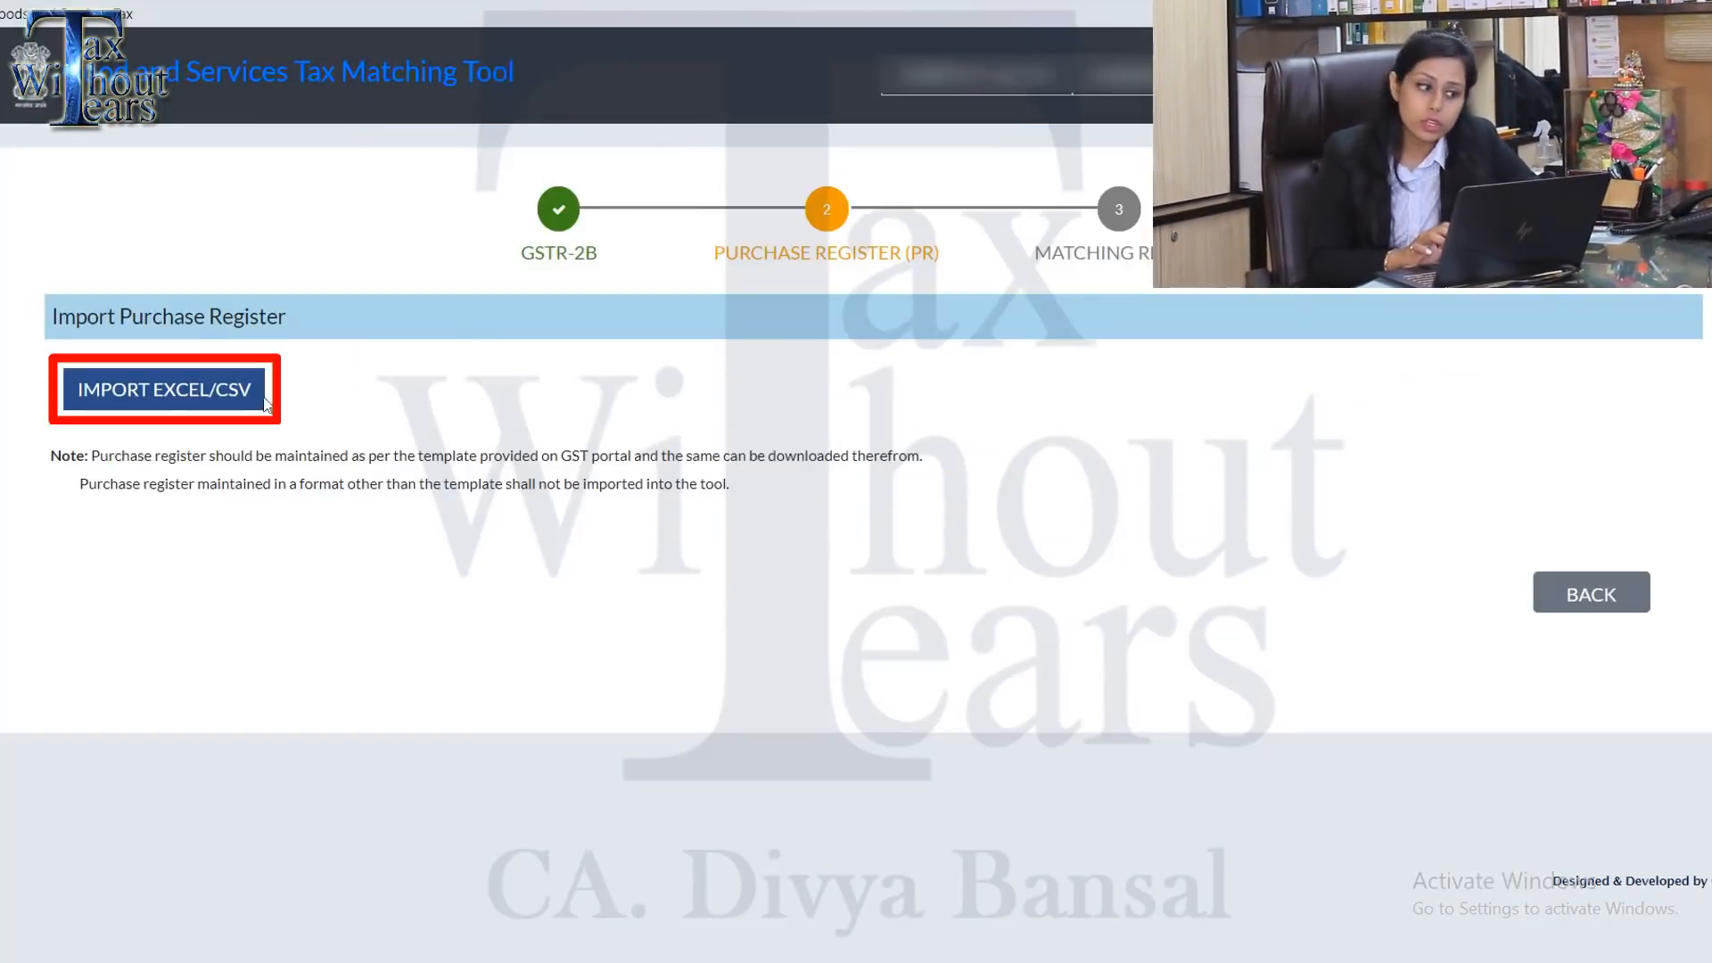
{"action": "left_click", "coordinate": [198, 397]}
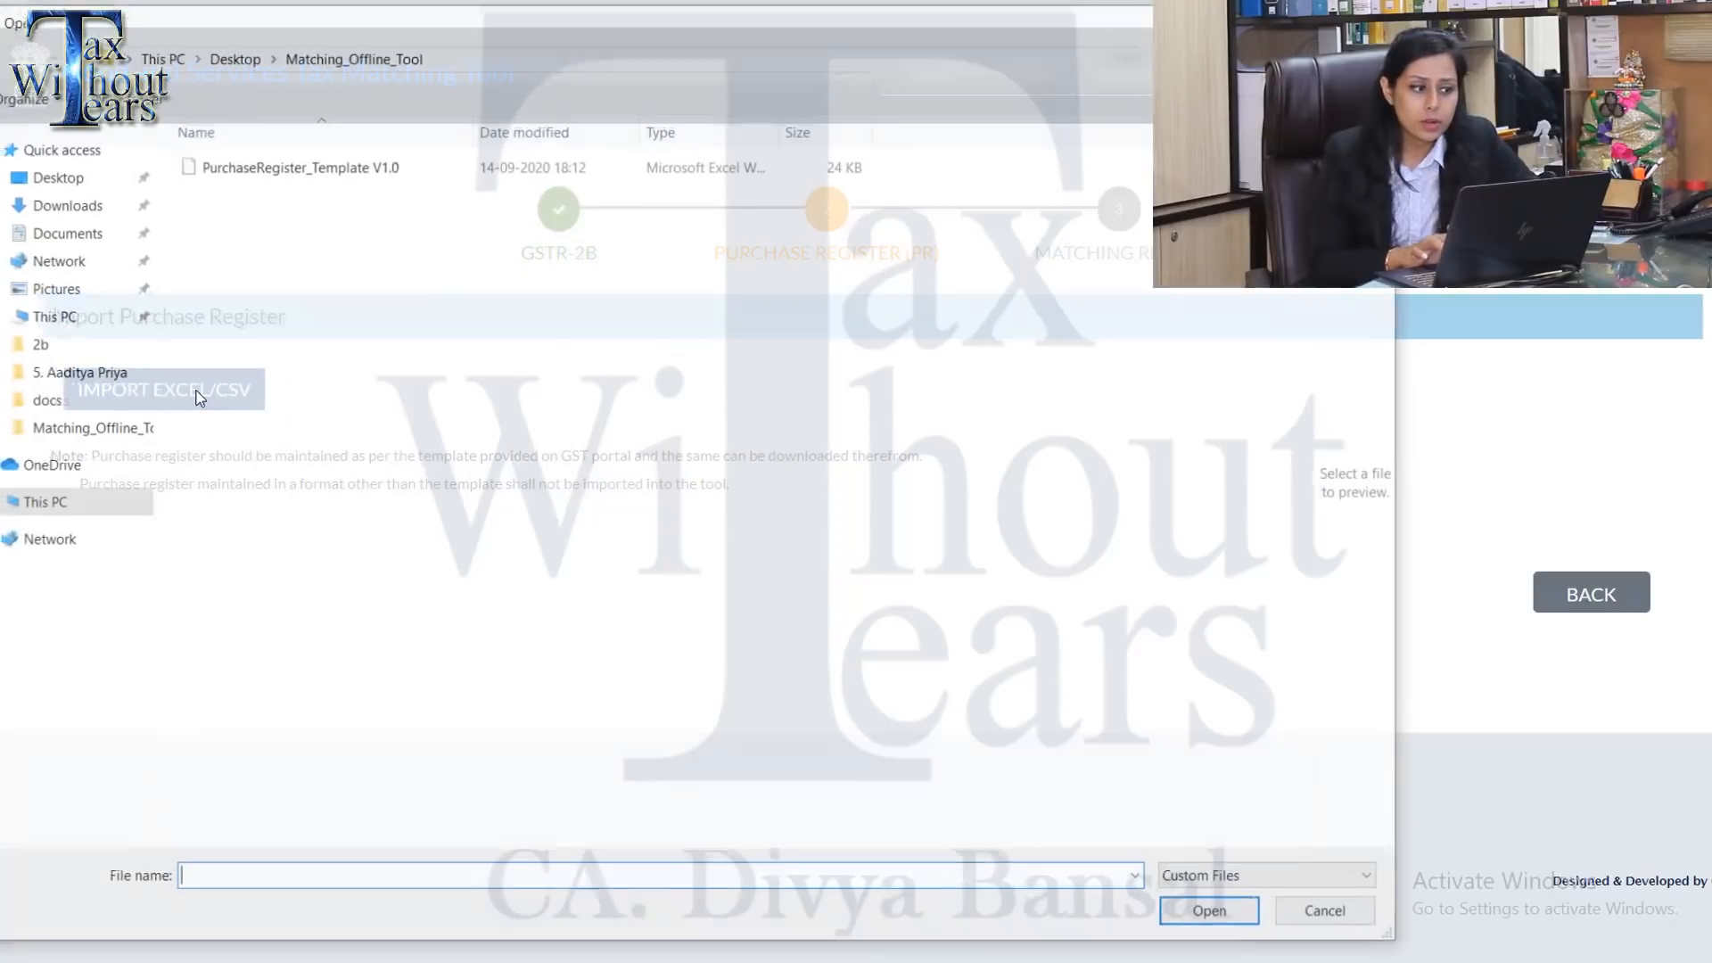
{"action": "left_click", "coordinate": [344, 163]}
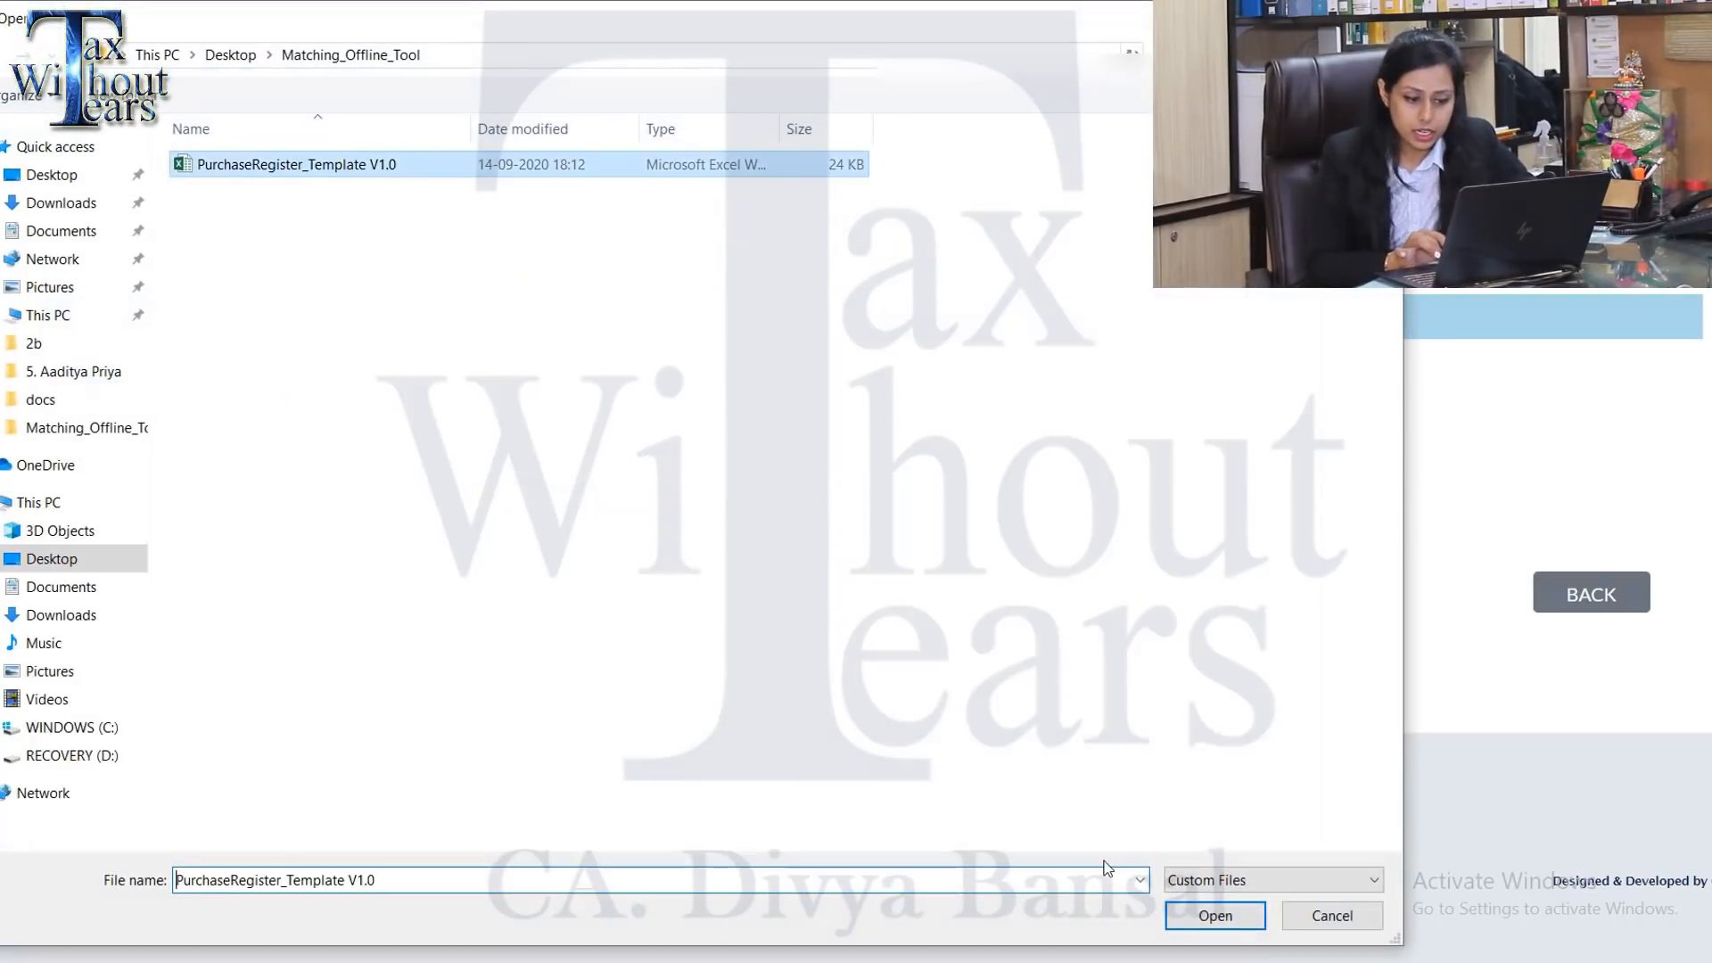
{"action": "left_click", "coordinate": [1215, 916]}
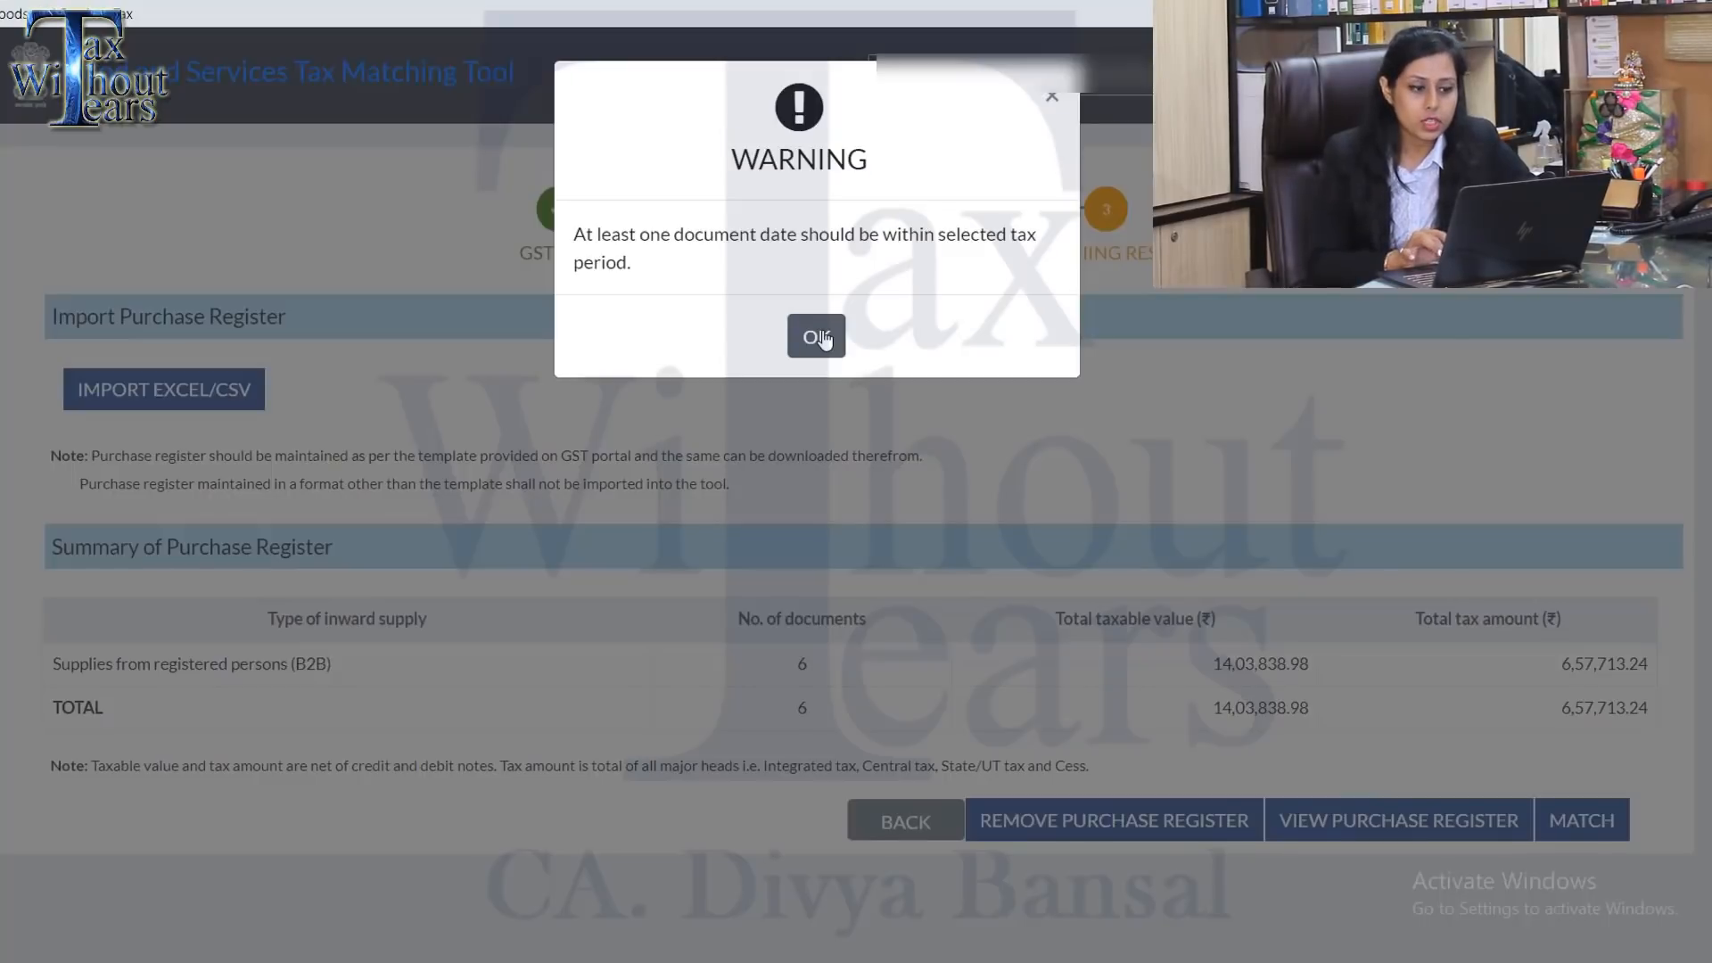
{"action": "left_click", "coordinate": [816, 337]}
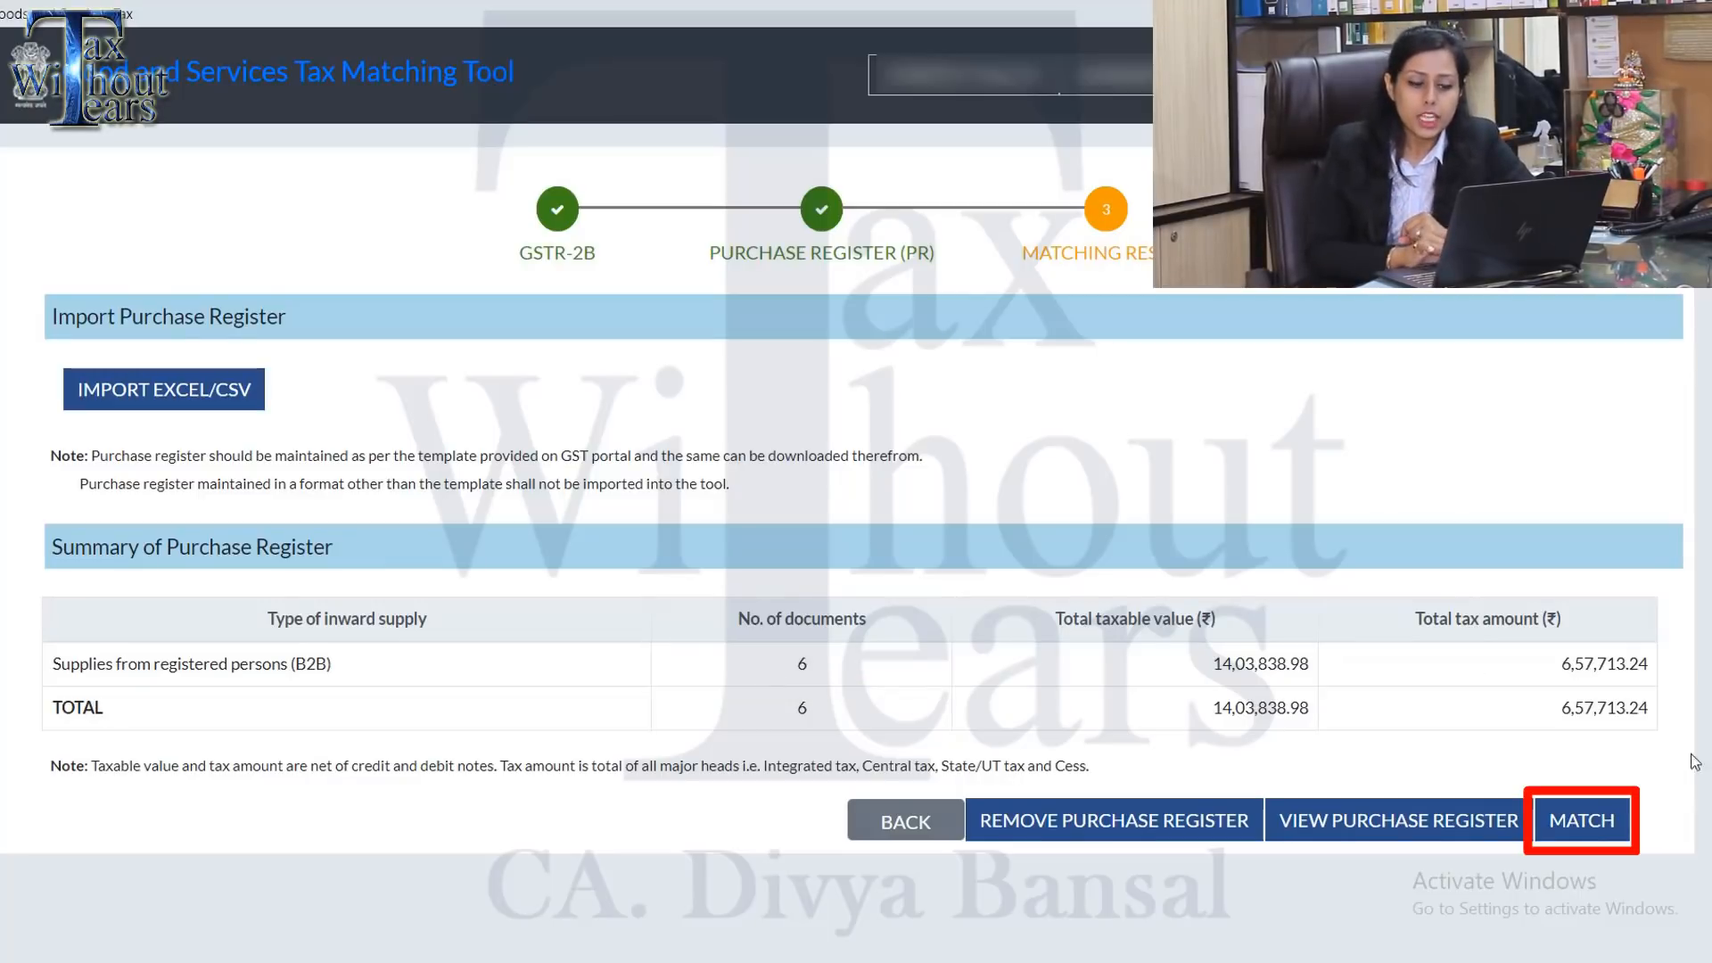
{"action": "left_click", "coordinate": [1583, 821]}
{"action": "scroll", "coordinate": [1583, 829], "scroll_direction": "down", "scroll_amount": 2}
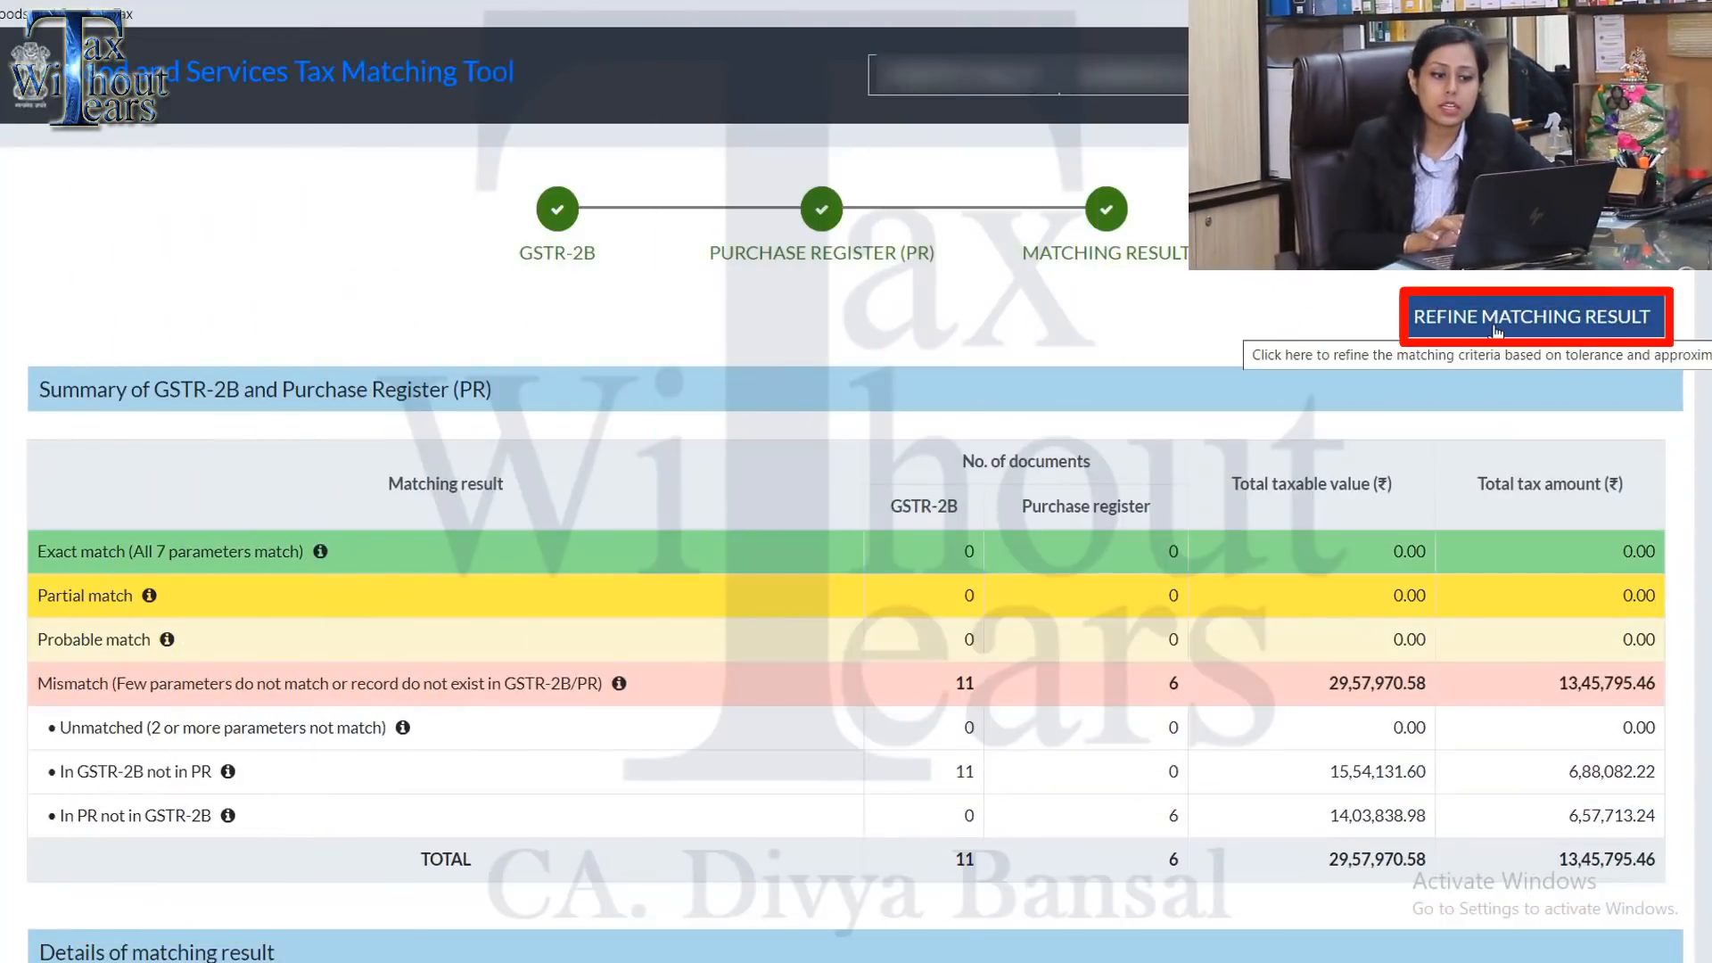
Step: Refine the matching result with a ₹10 tolerance for individual tax amounts, re-match, and look over the Exact match row
{"action": "left_click", "coordinate": [1497, 330]}
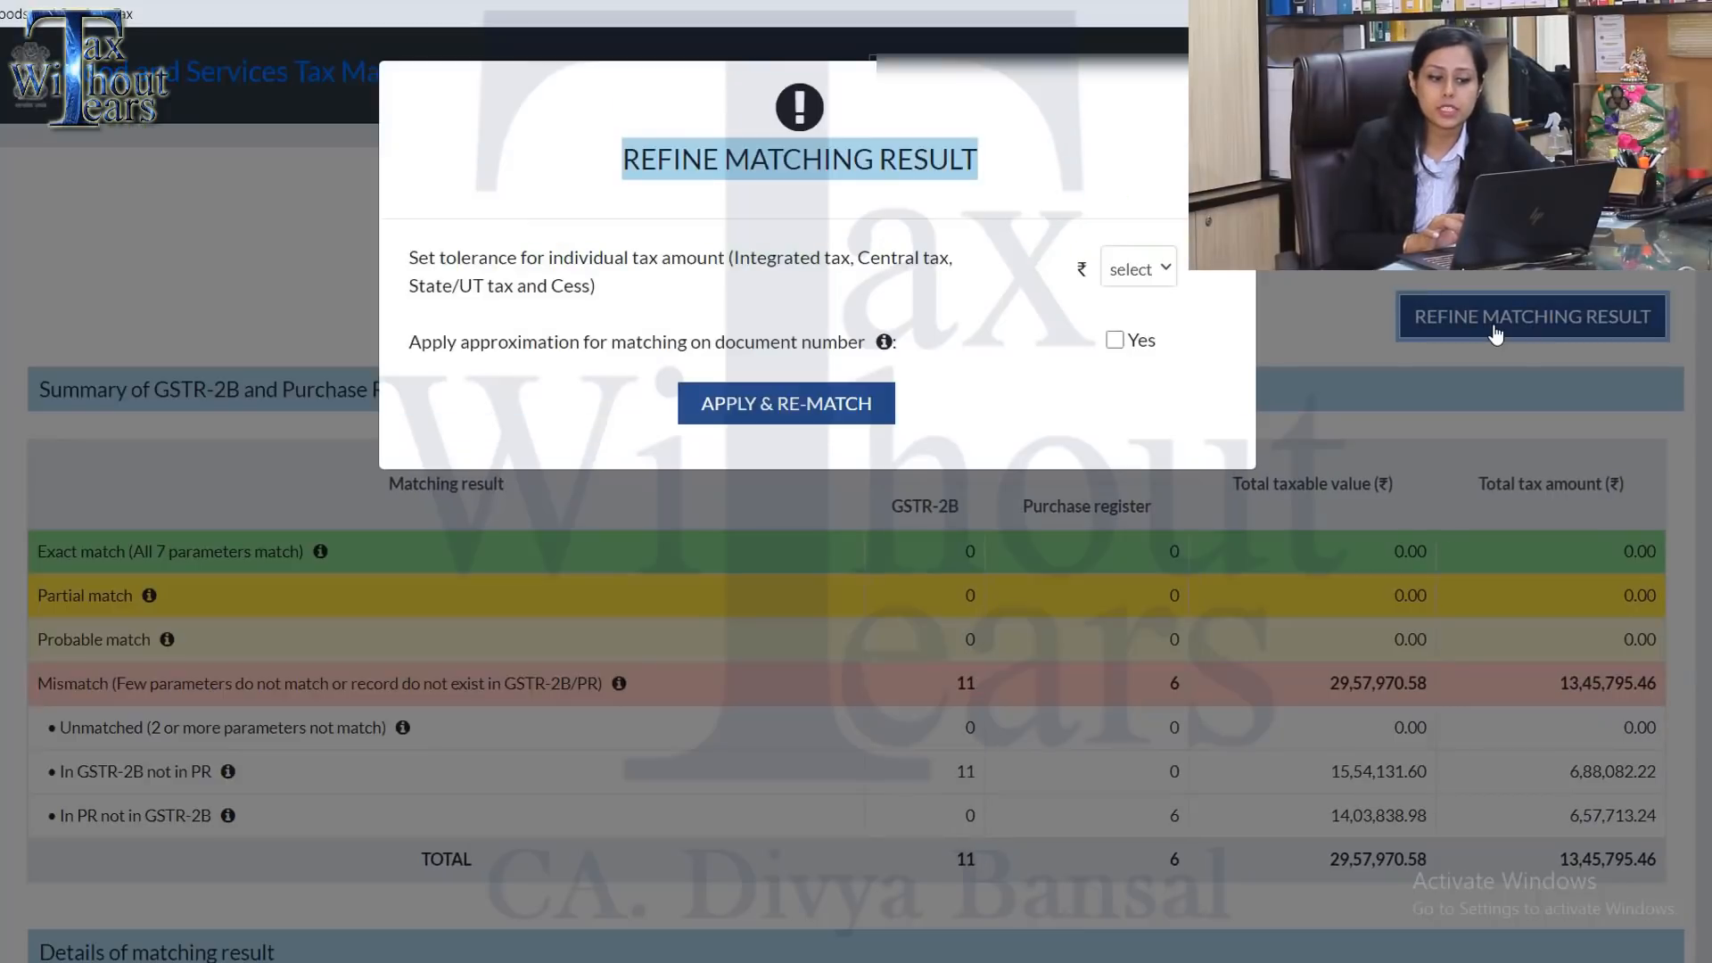
{"action": "left_click", "coordinate": [1138, 267]}
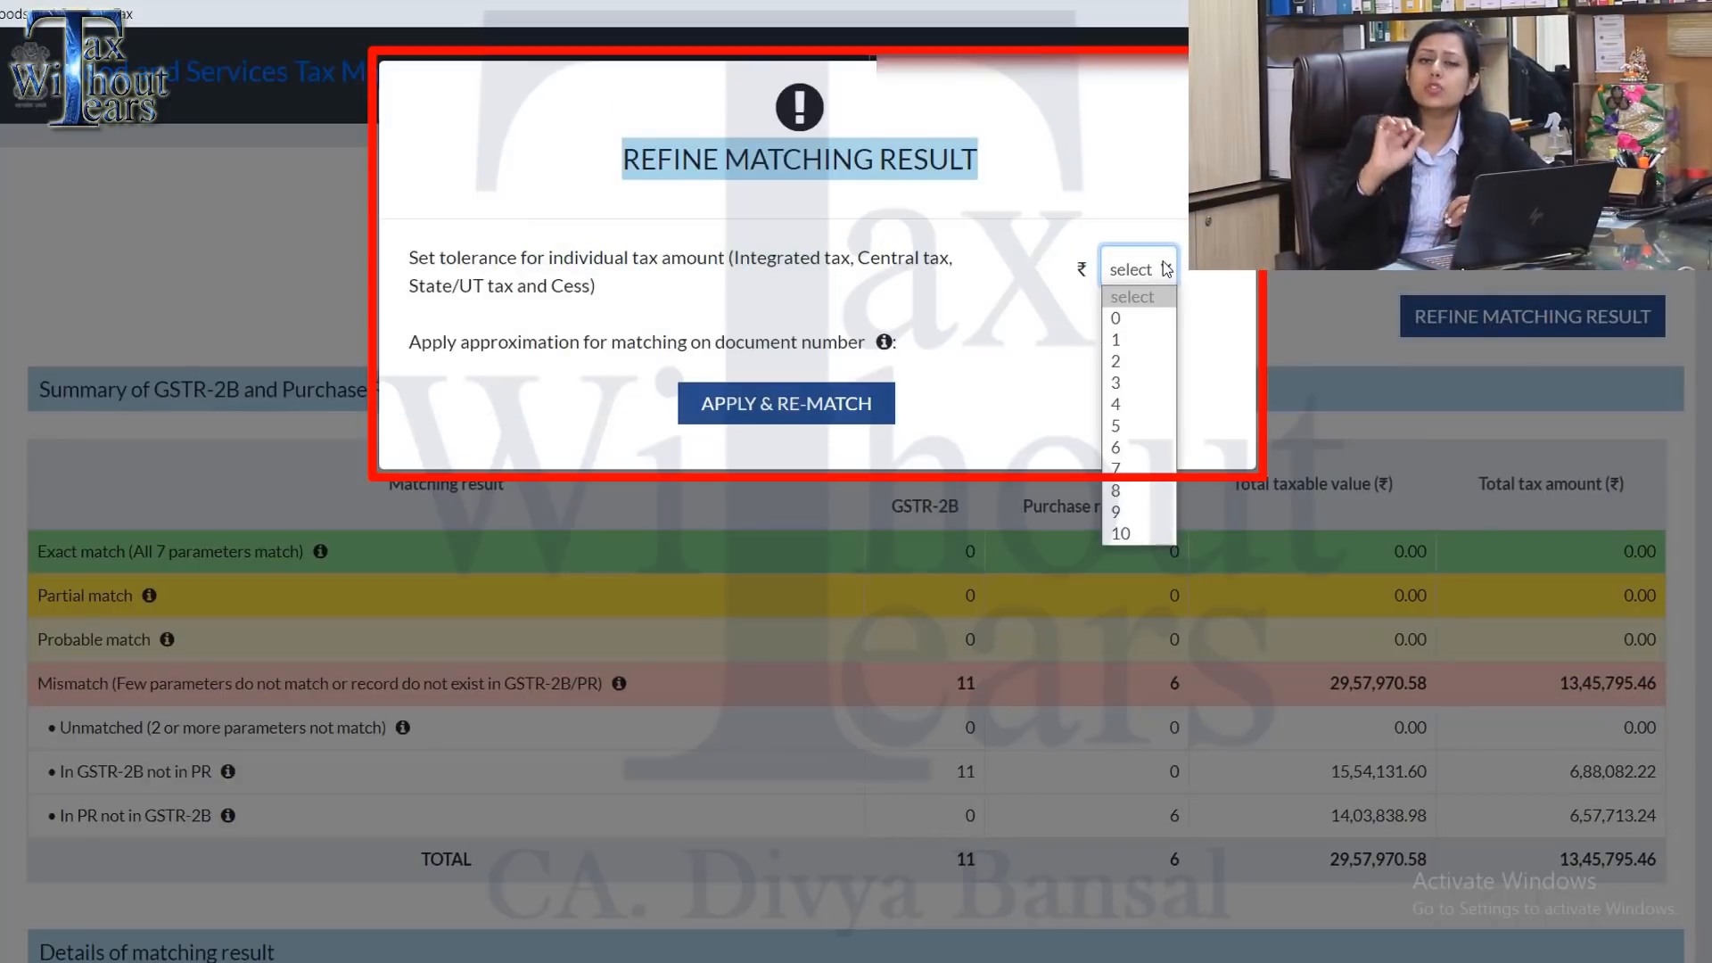
{"action": "left_click", "coordinate": [1123, 534]}
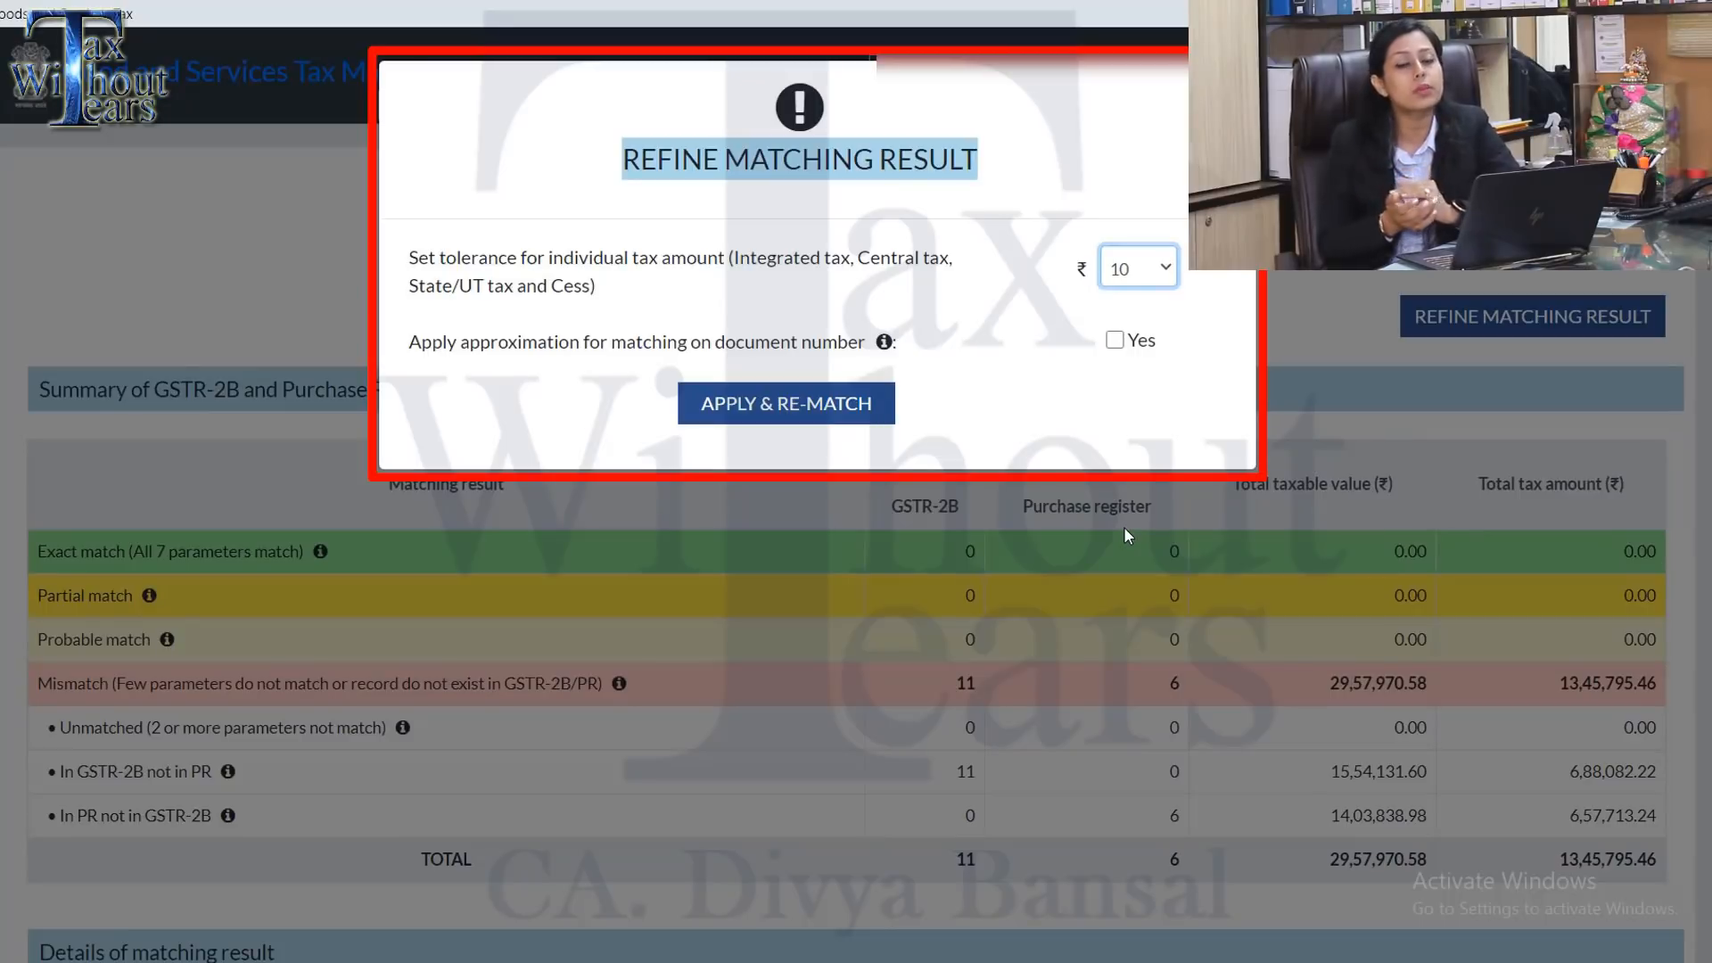
{"action": "left_click", "coordinate": [1114, 340]}
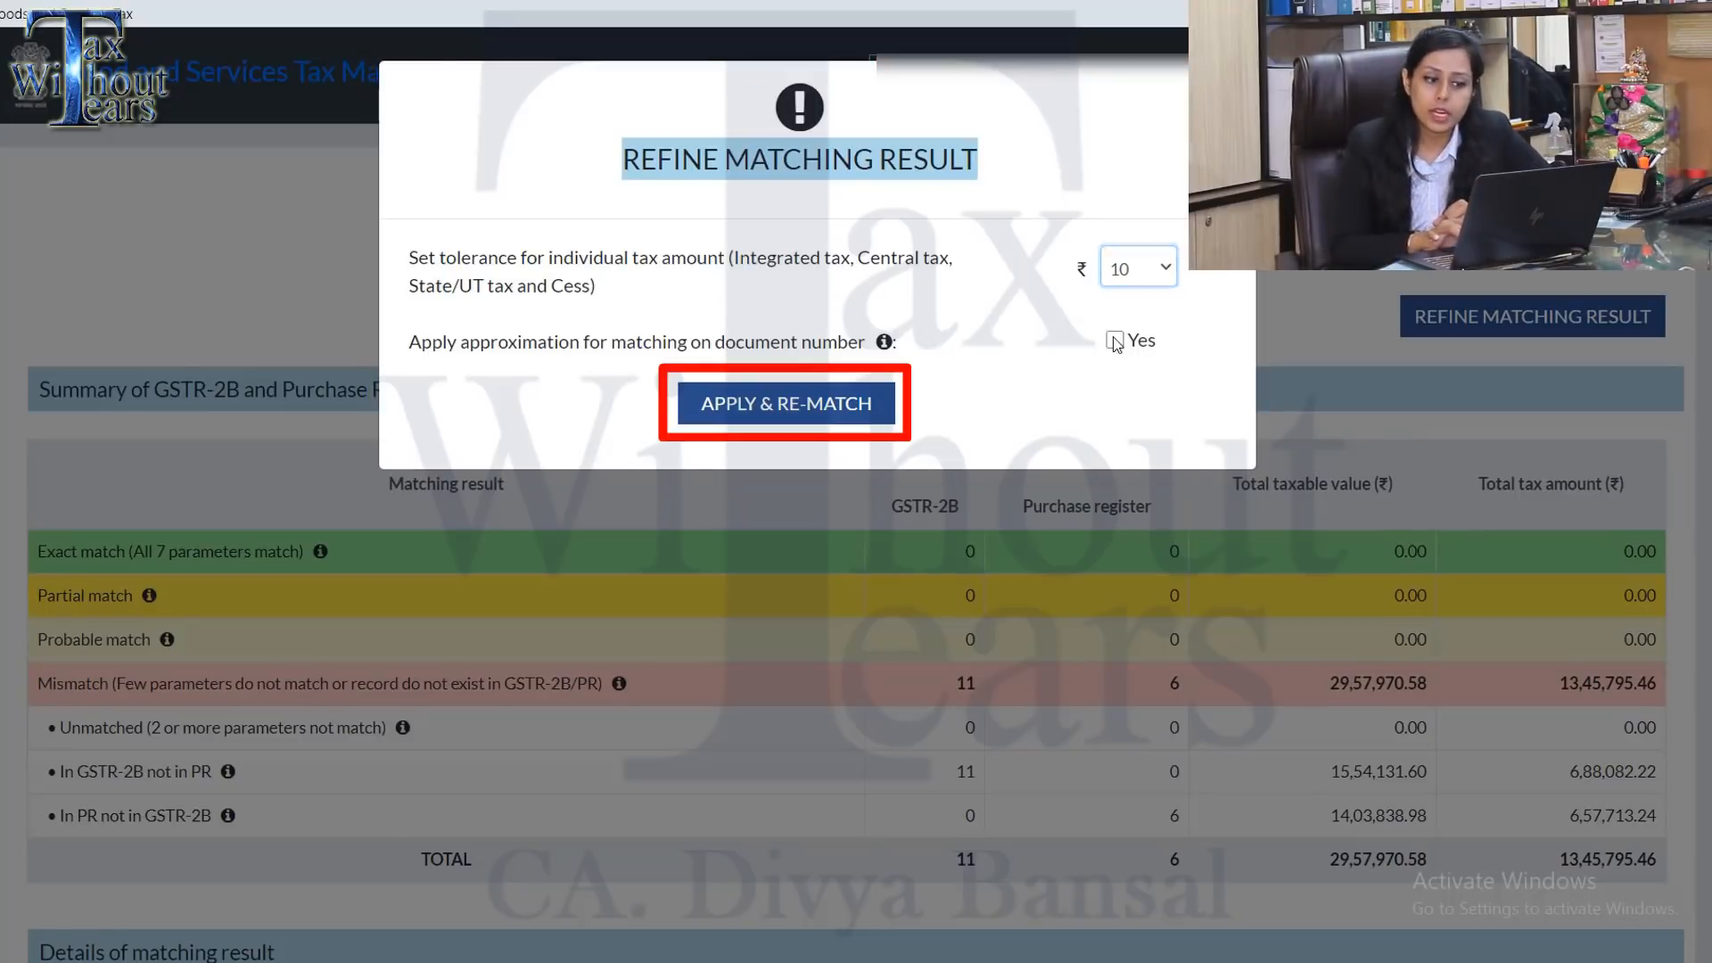
{"action": "left_click", "coordinate": [744, 406]}
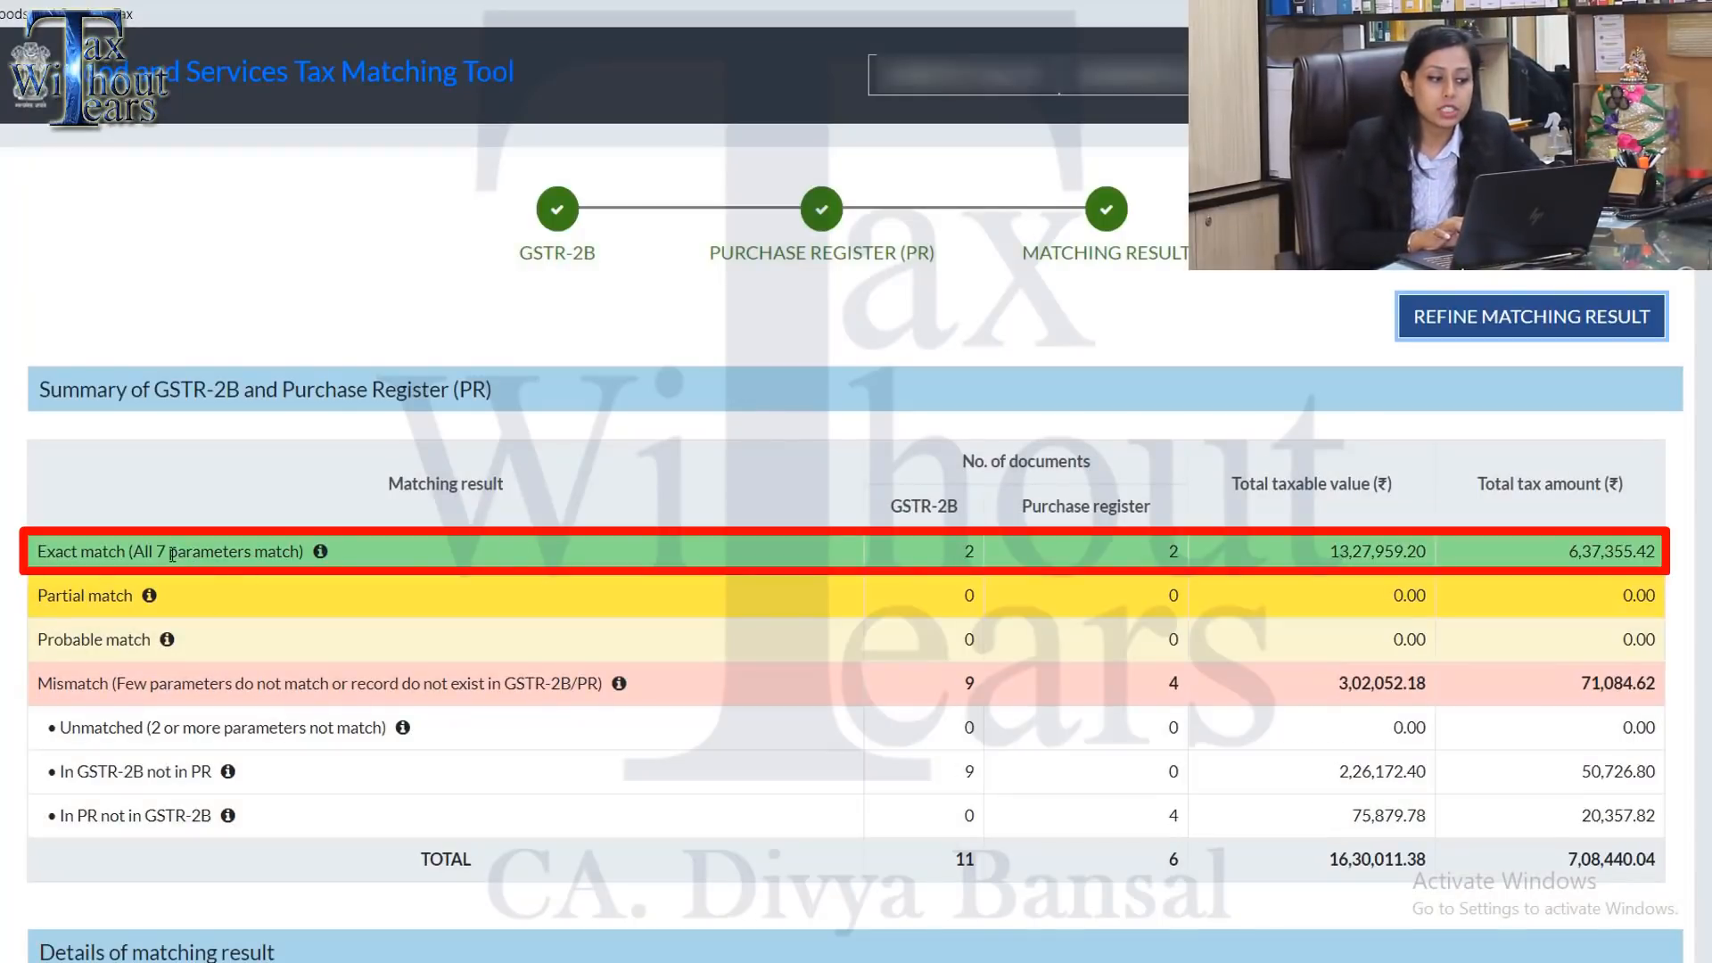
{"action": "left_click_drag", "start_coordinate": [157, 551], "coordinate": [333, 576]}
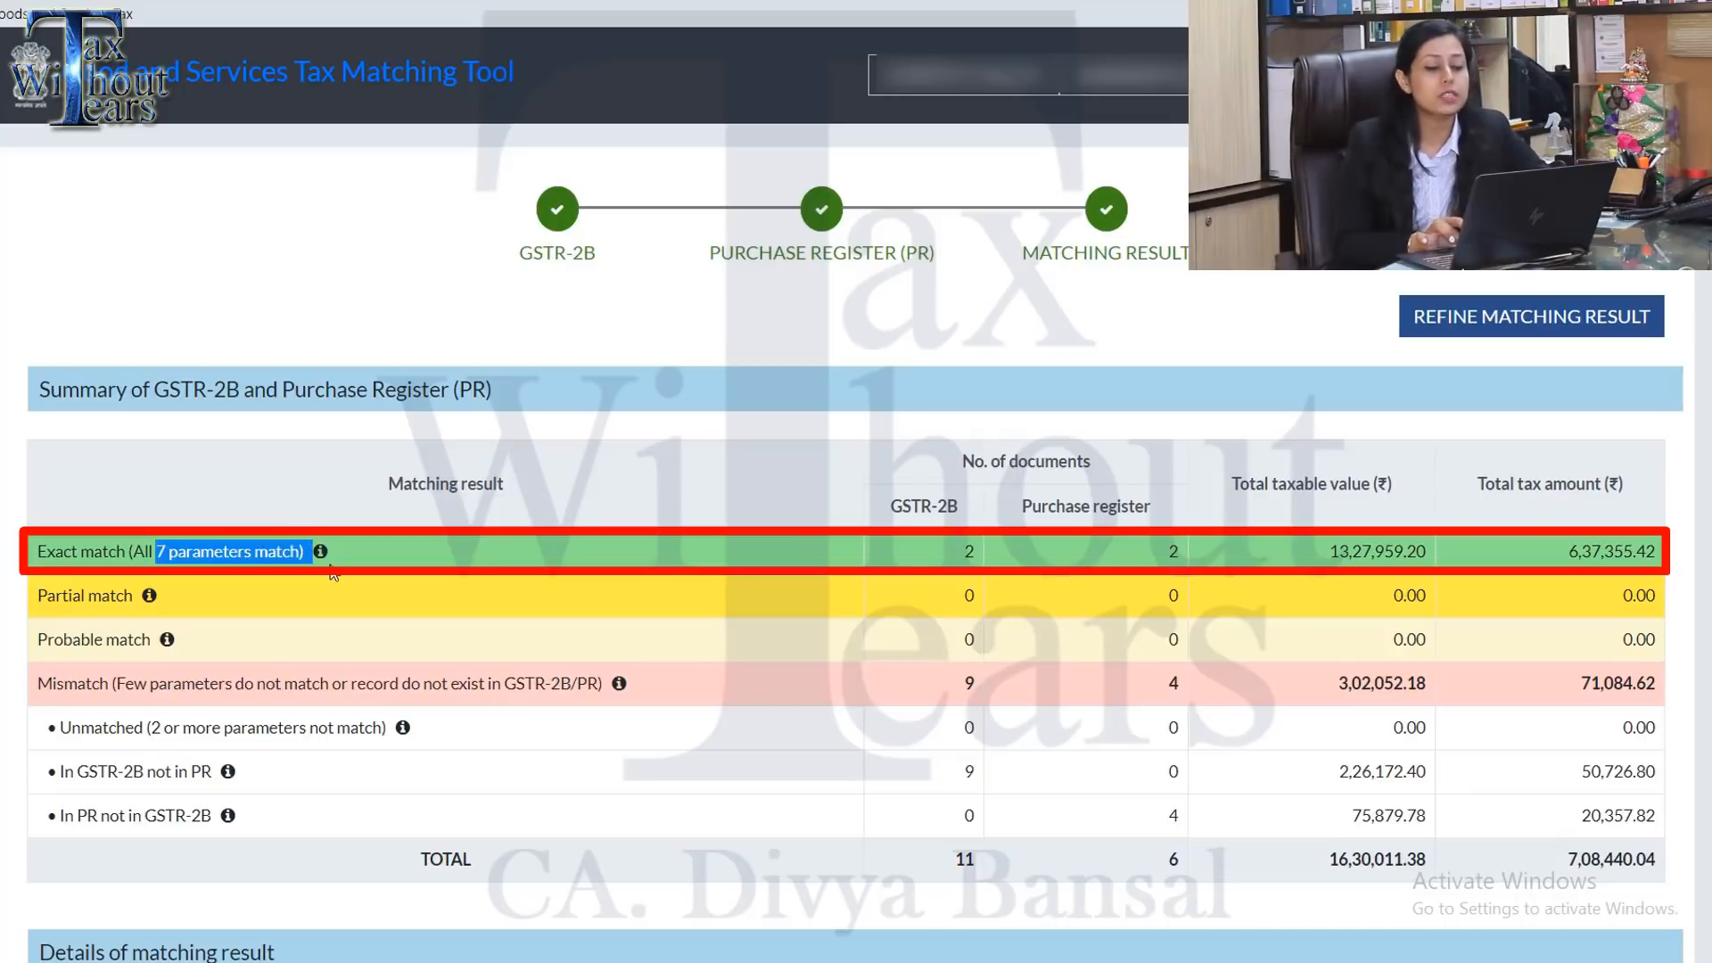
{"action": "left_click", "coordinate": [1001, 562]}
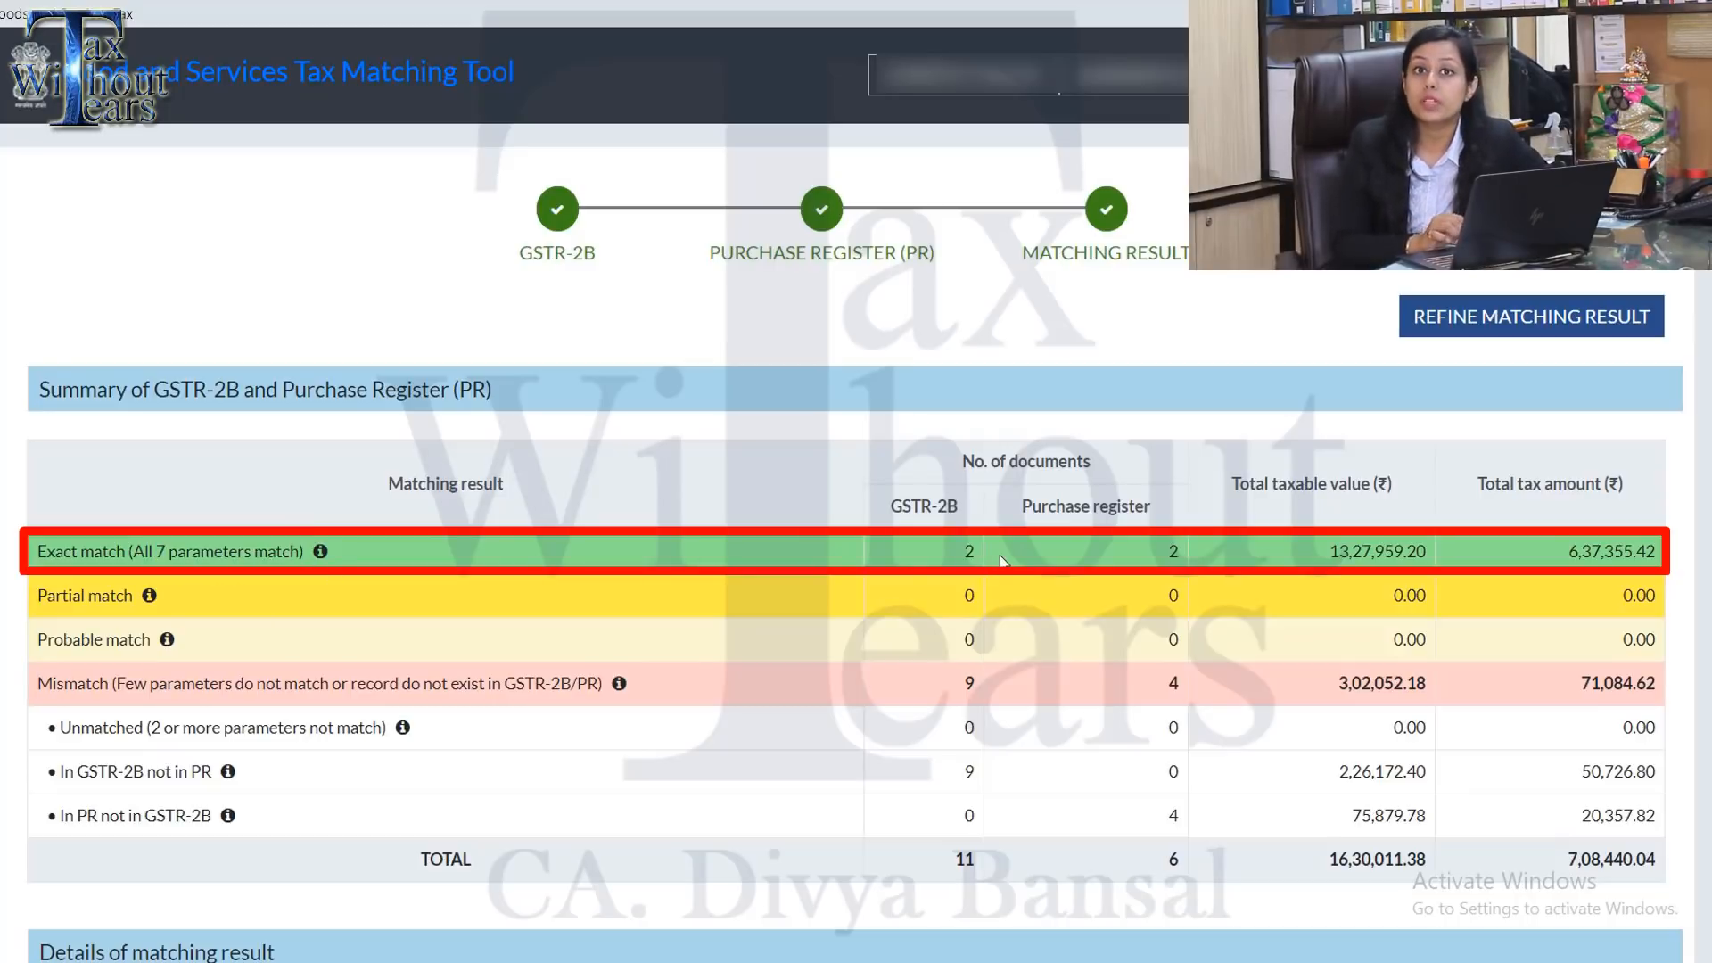